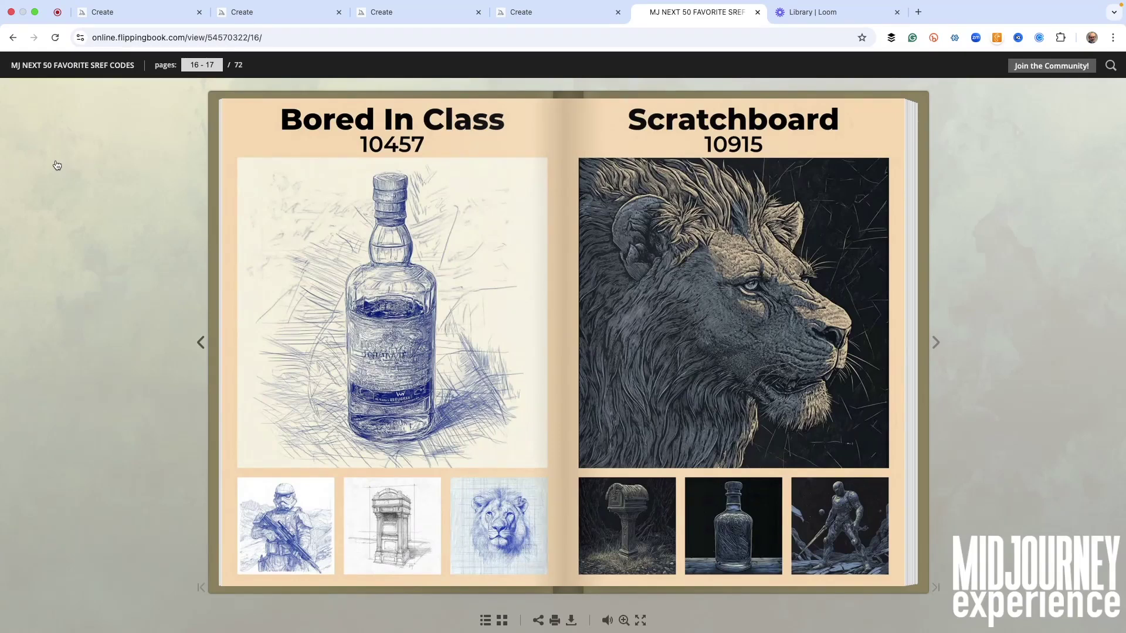
Step: Submit the Astronaut prompt with sref 12759, chaos 5, aspect 4:3 and stylize 250
click(573, 13)
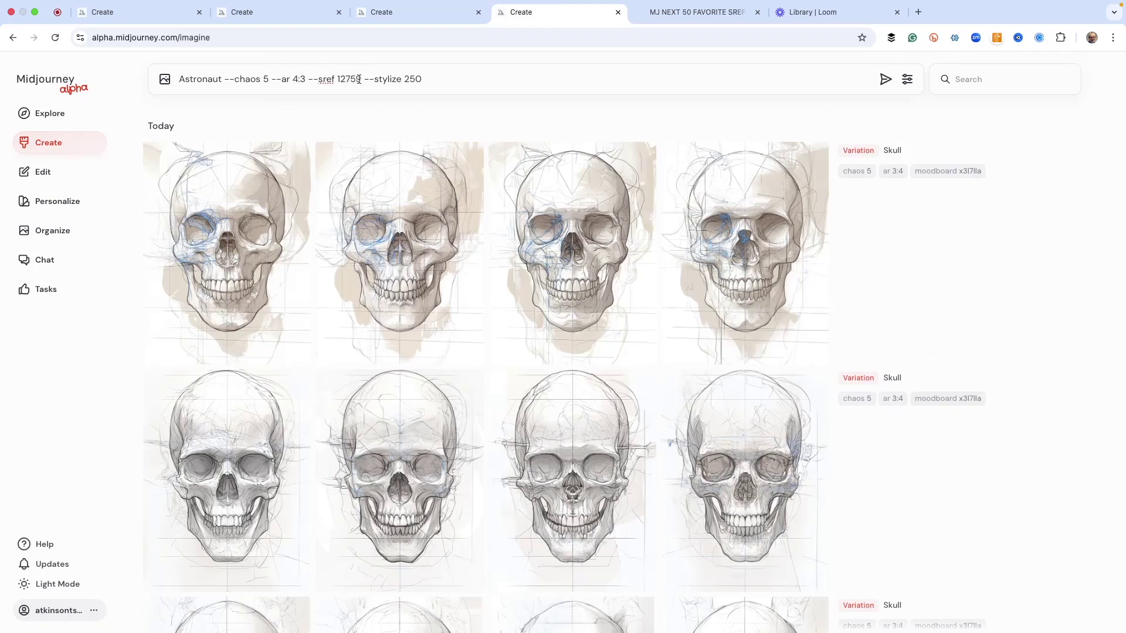
click(424, 81)
key(Return)
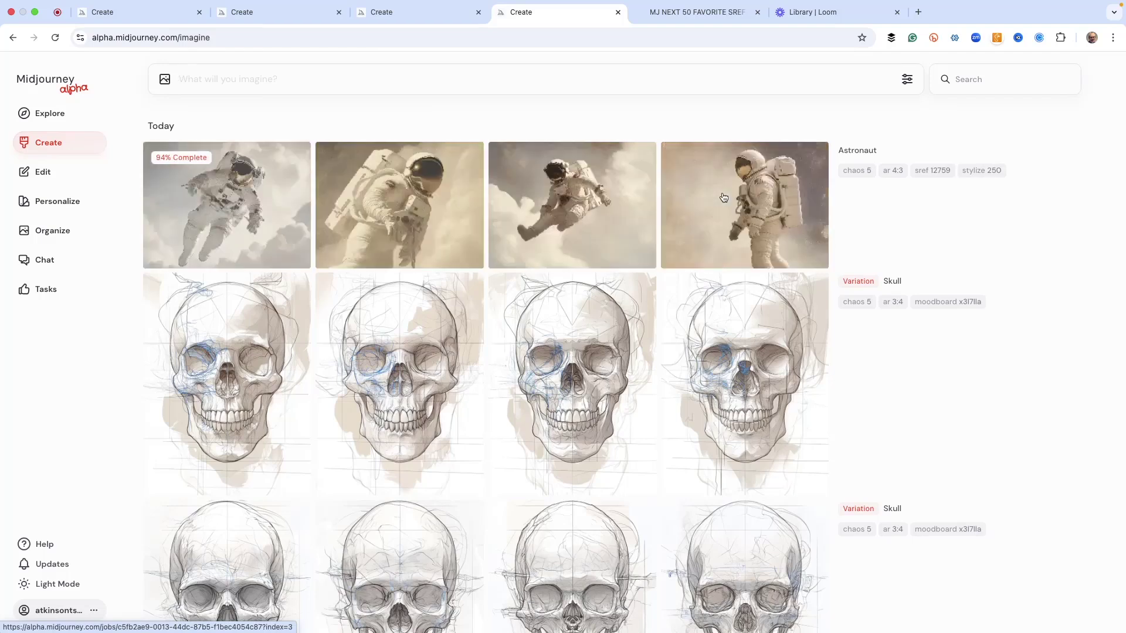
Step: Enlarge the Astronaut results and cycle through all four sepia astronaut images
click(752, 204)
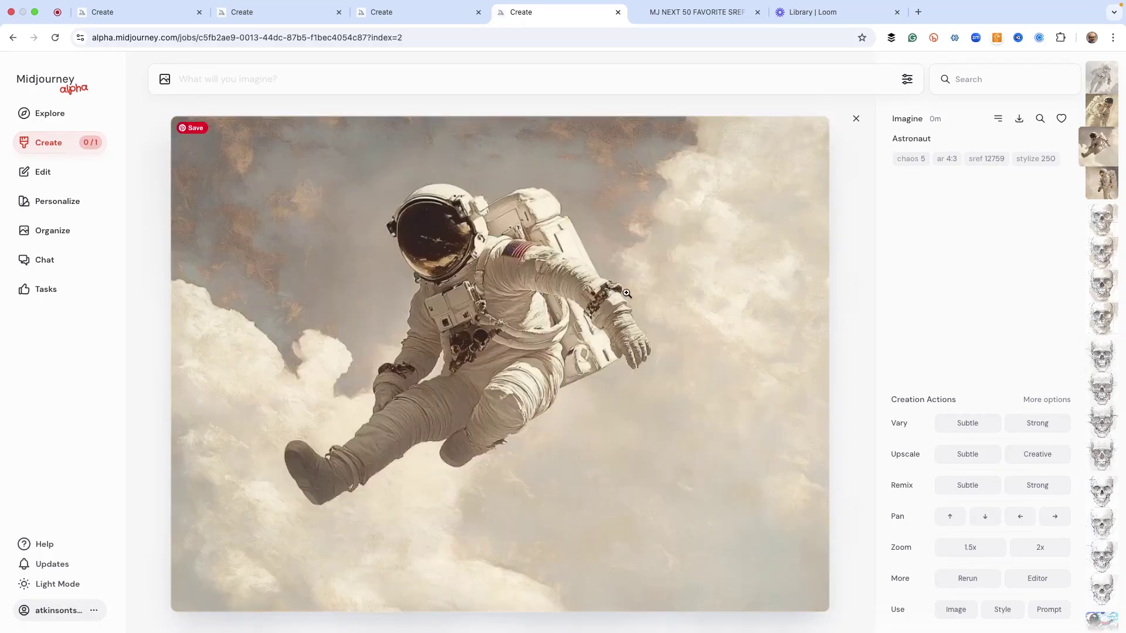
key(Left)
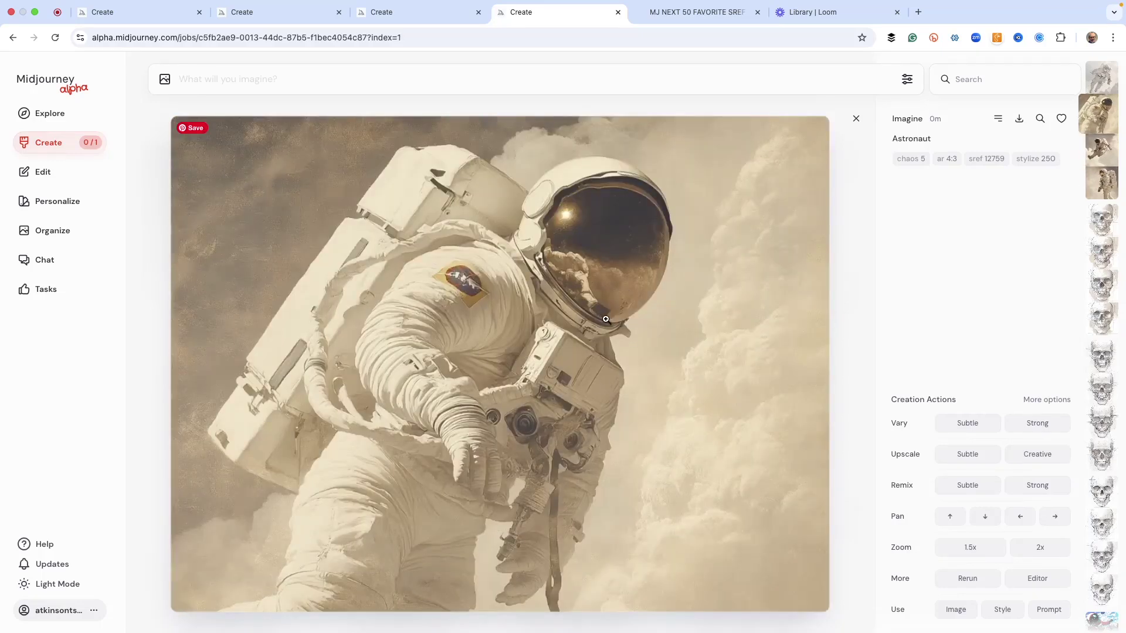
key(Left)
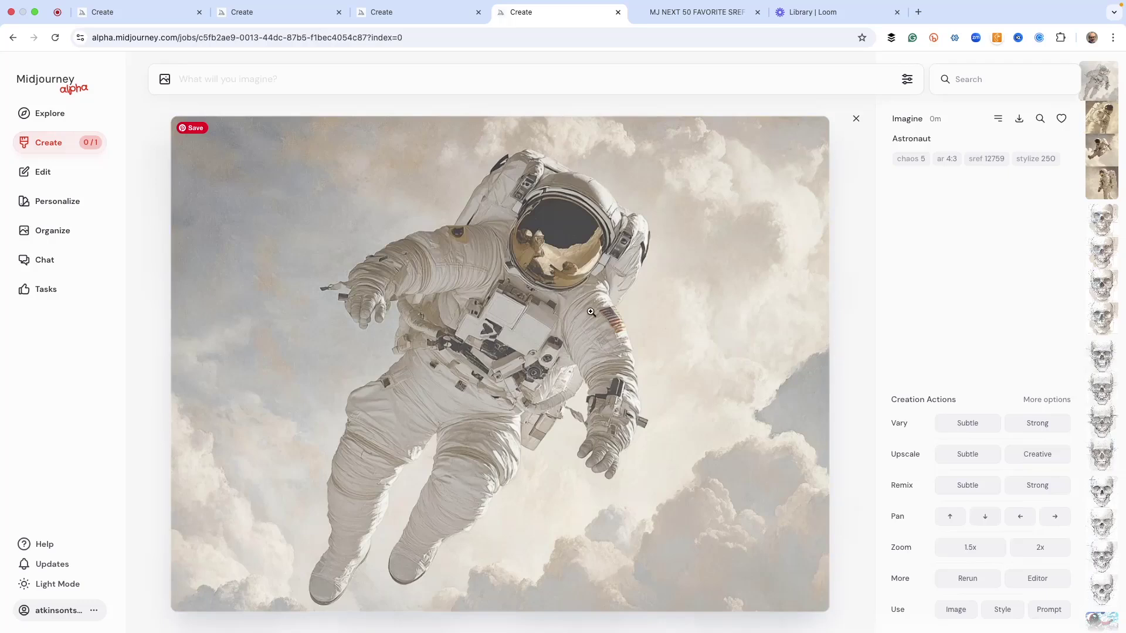
key(Right)
key(Right)
key(Right)
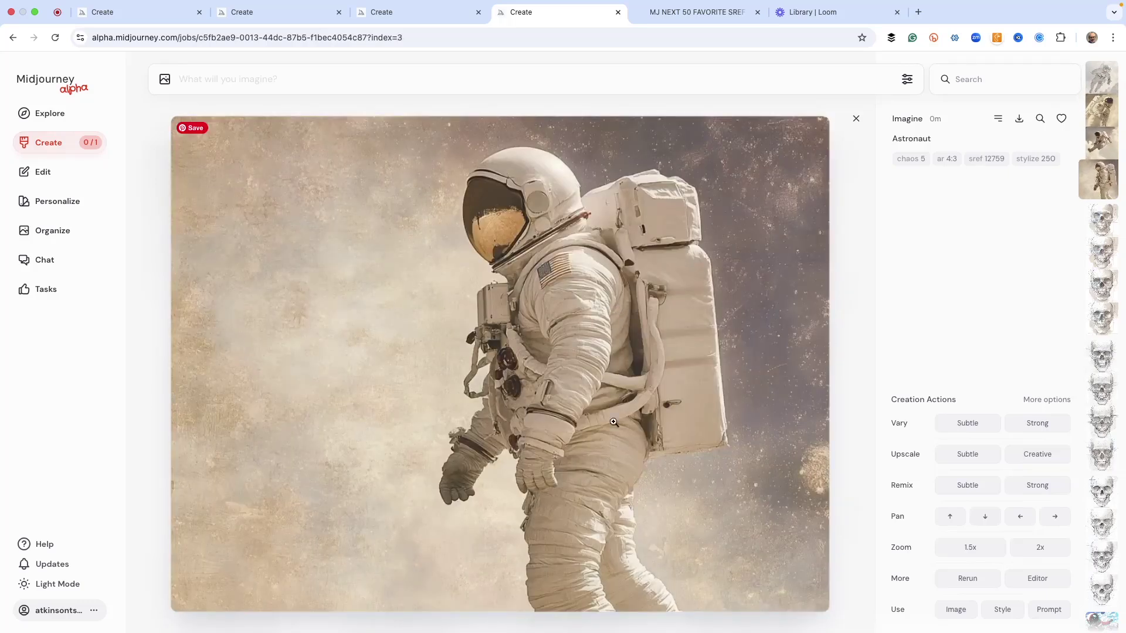
key(Left)
key(Left)
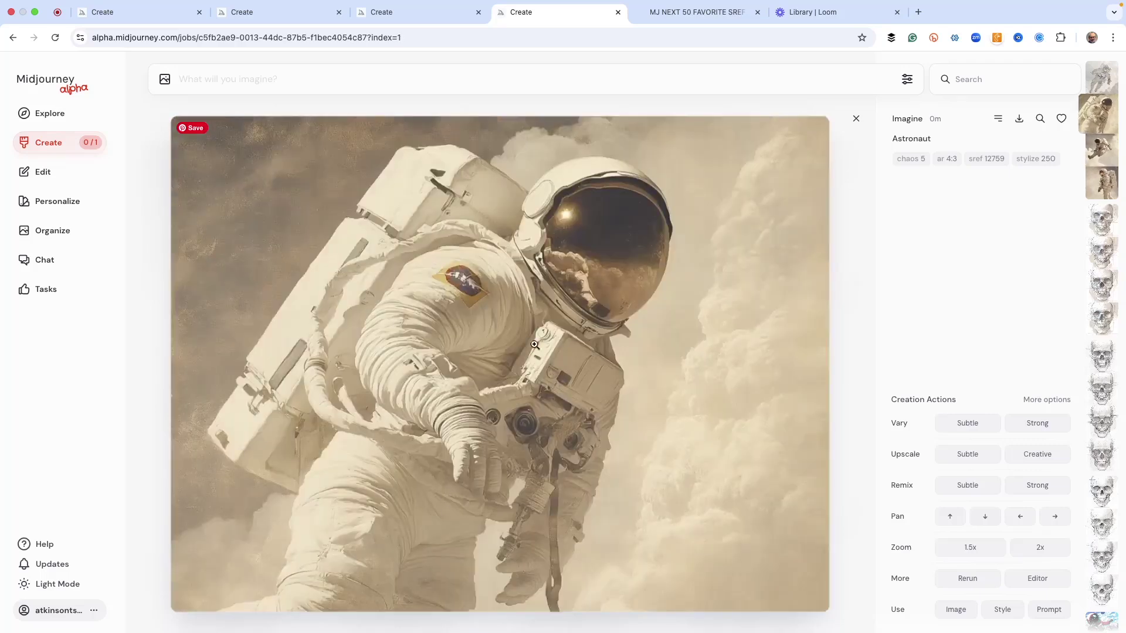
key(Left)
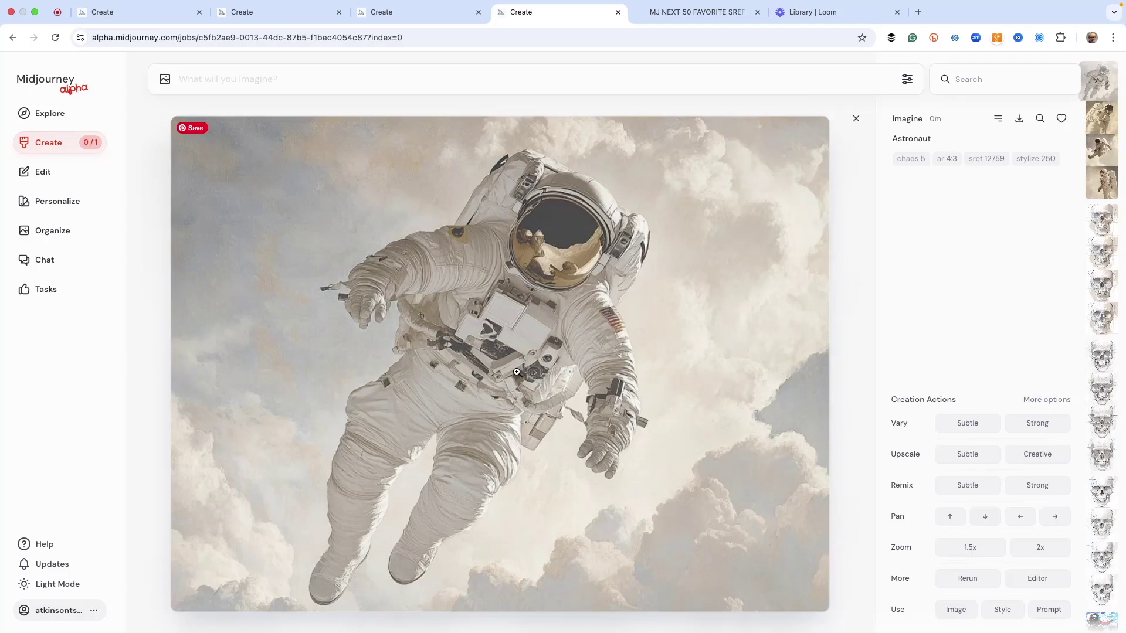
click(413, 17)
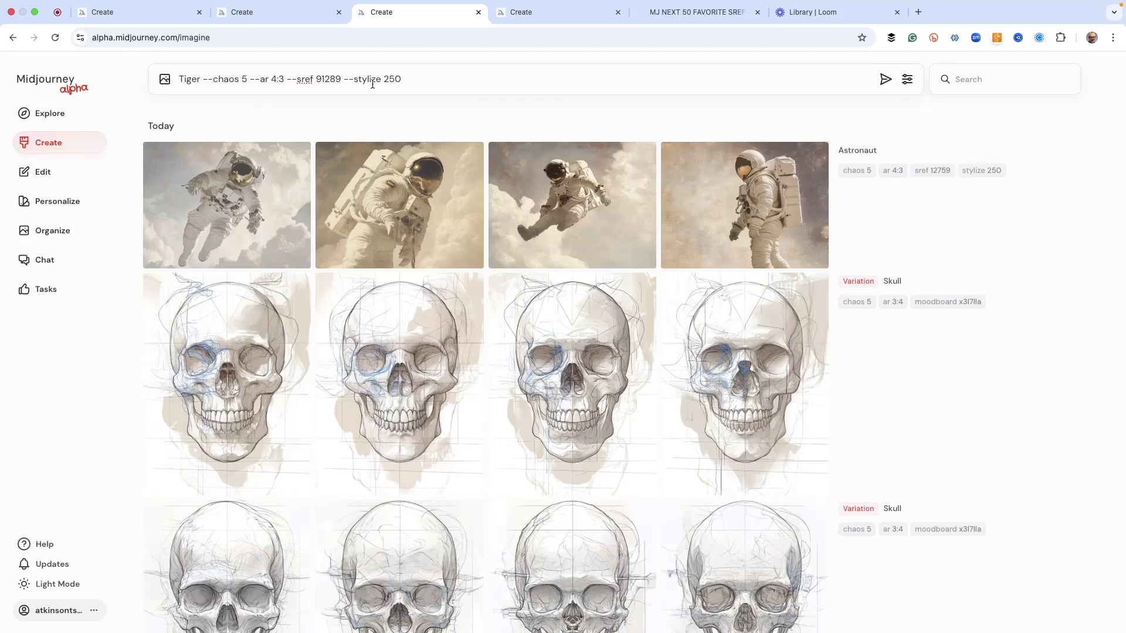
Step: Submit the Tiger prompt with sref 91289 and open its fourth image in the viewer
key(Return)
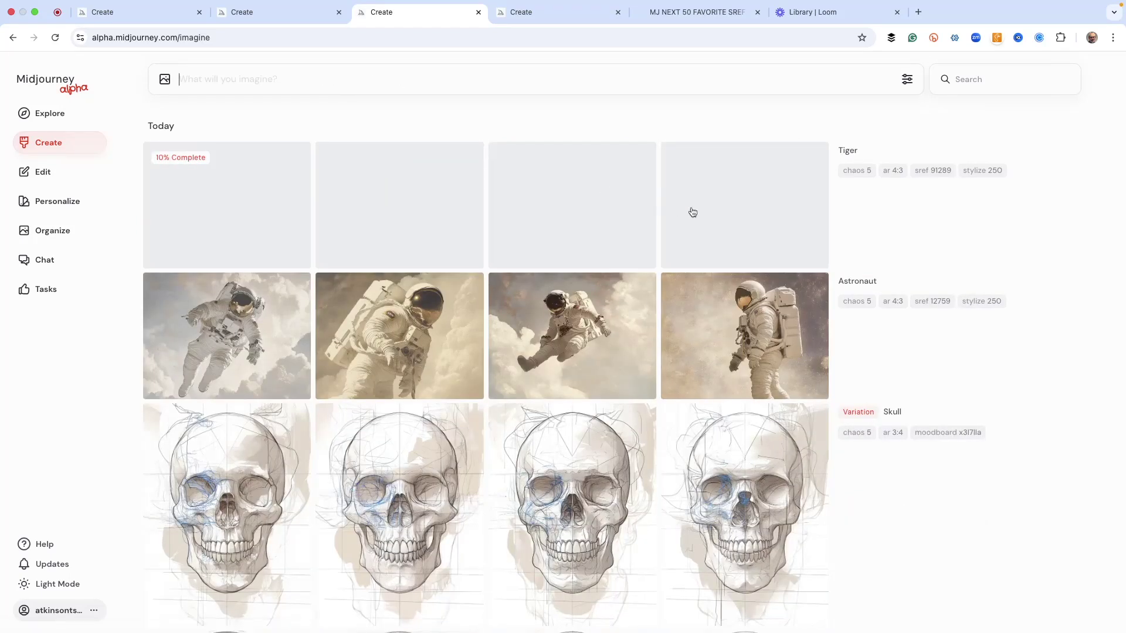
click(742, 214)
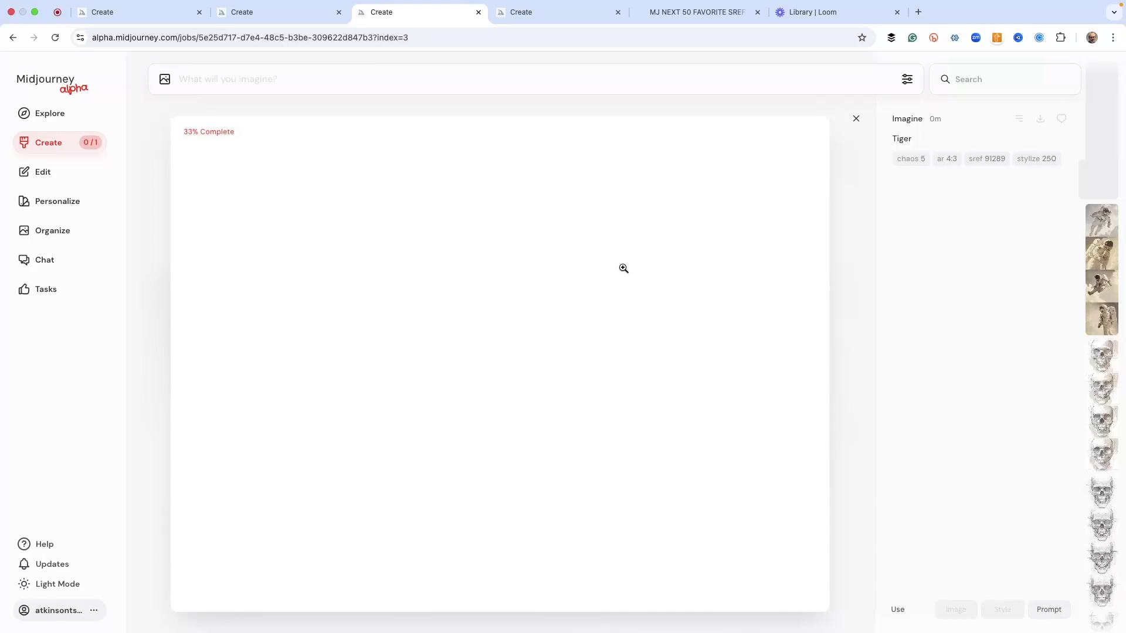
key(Down)
key(Down)
key(Up)
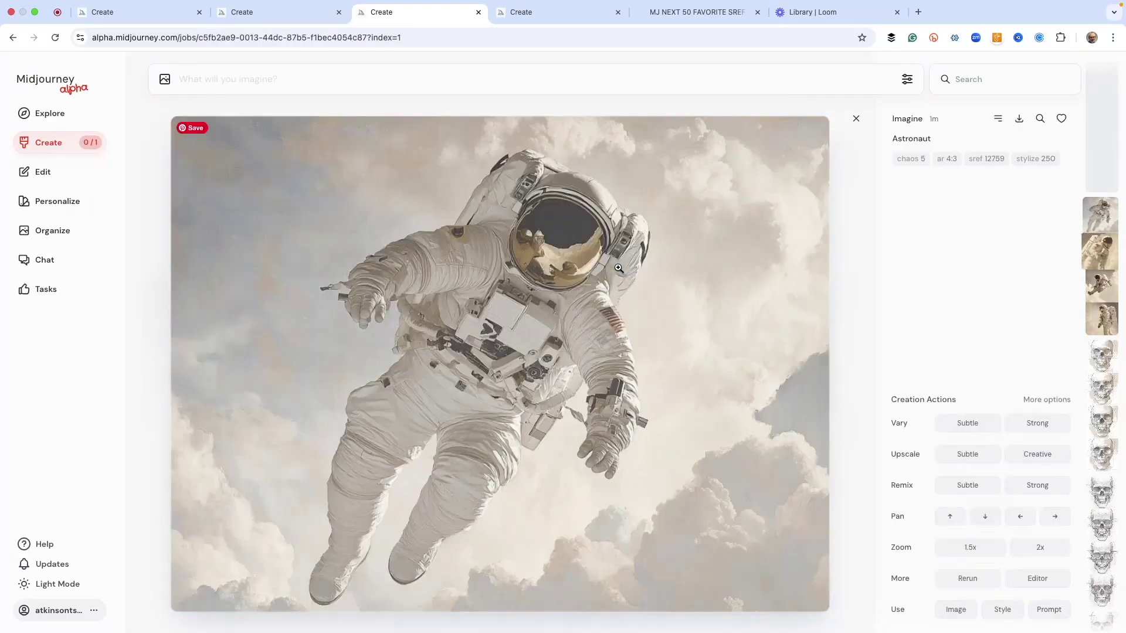
key(Up)
key(Left)
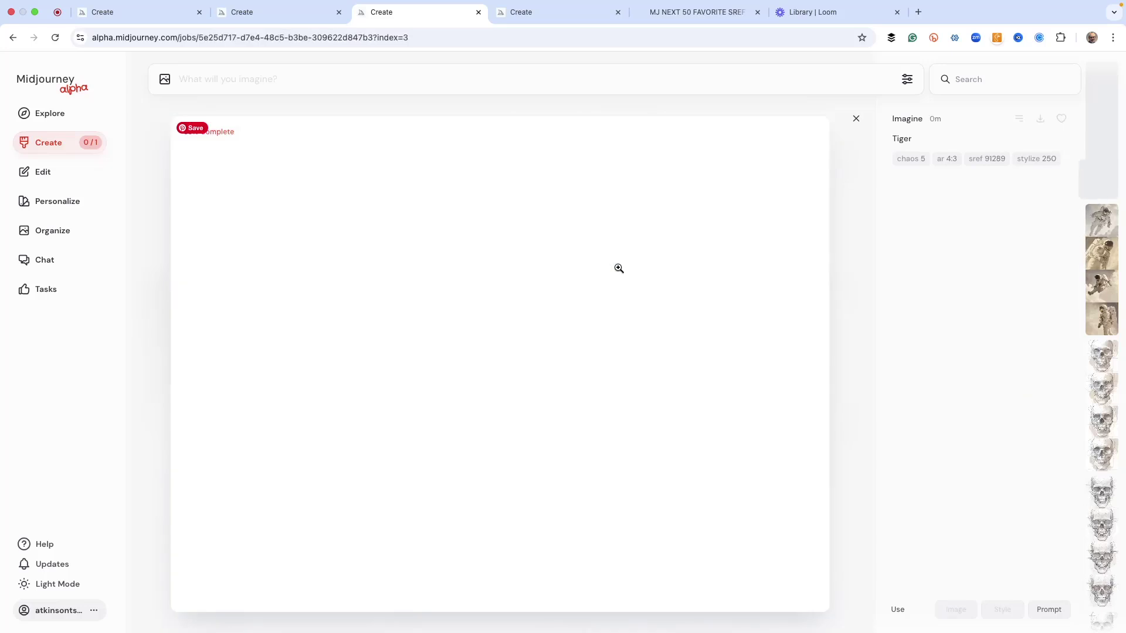
Step: Cycle through the four pop-art tiger portraits, comparing them against the astronaut results
key(Left)
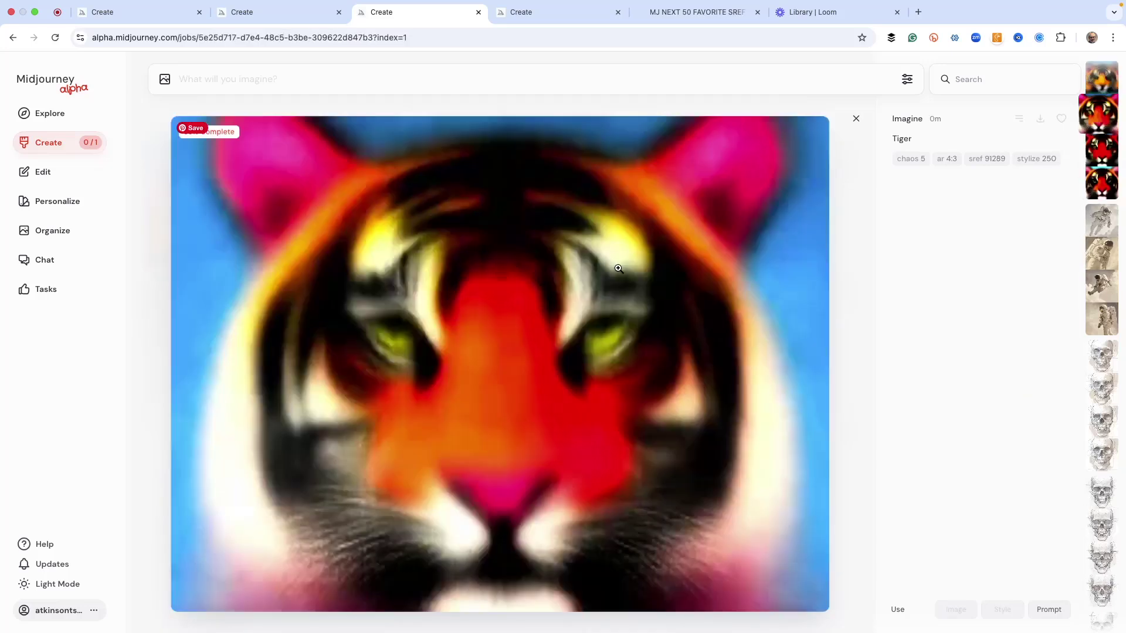
key(Right)
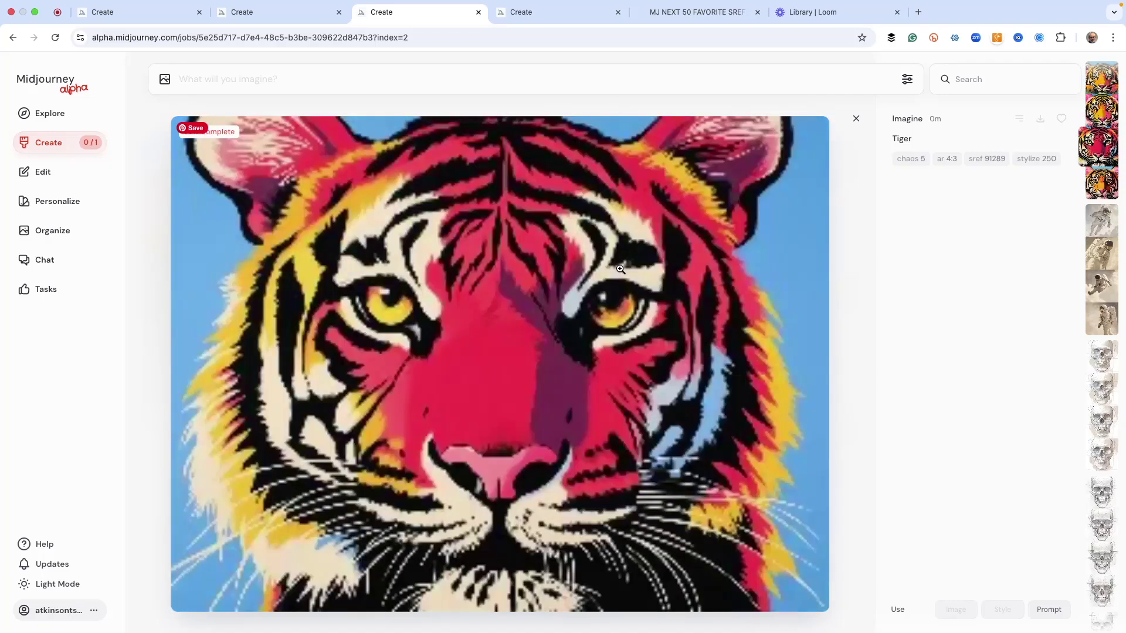
key(Right)
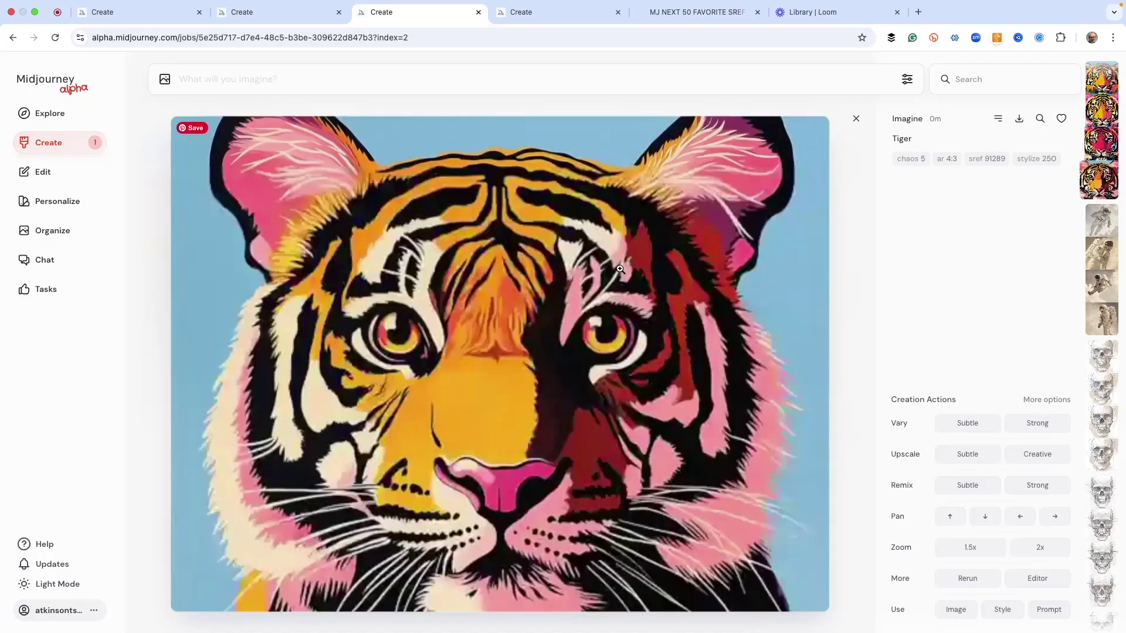
key(Left)
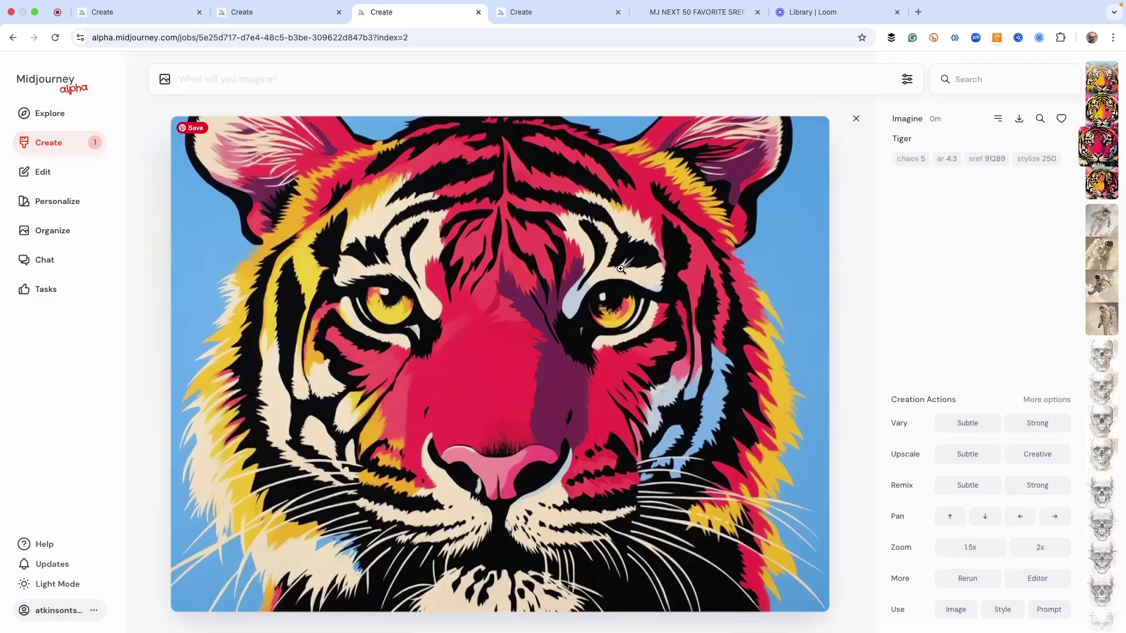
key(Left)
key(Left)
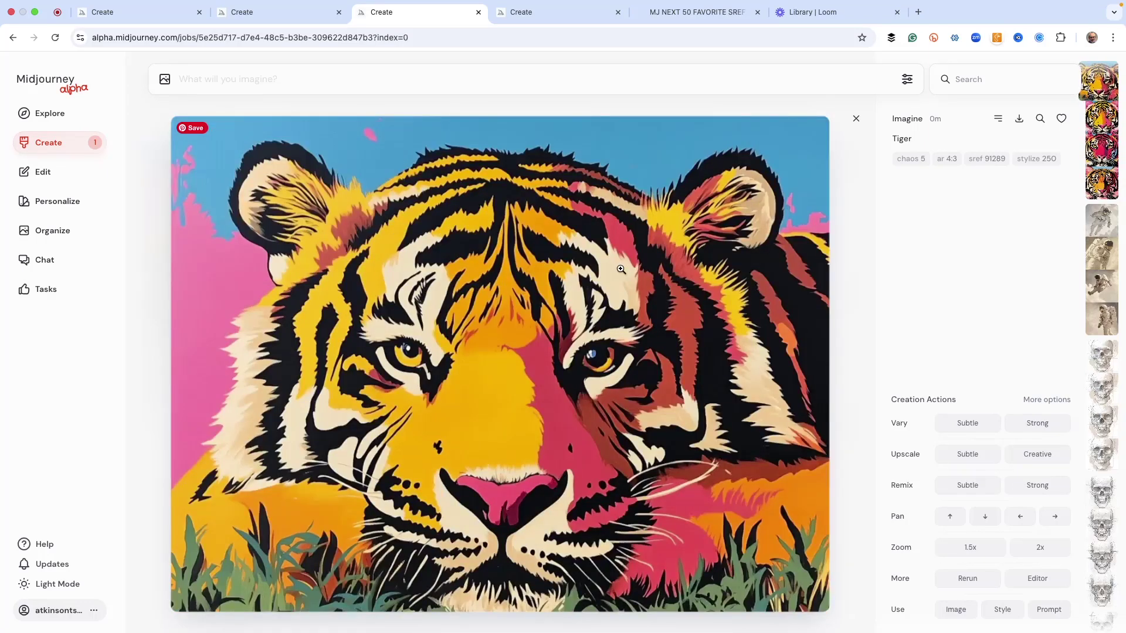
key(Right)
key(Right)
key(Right)
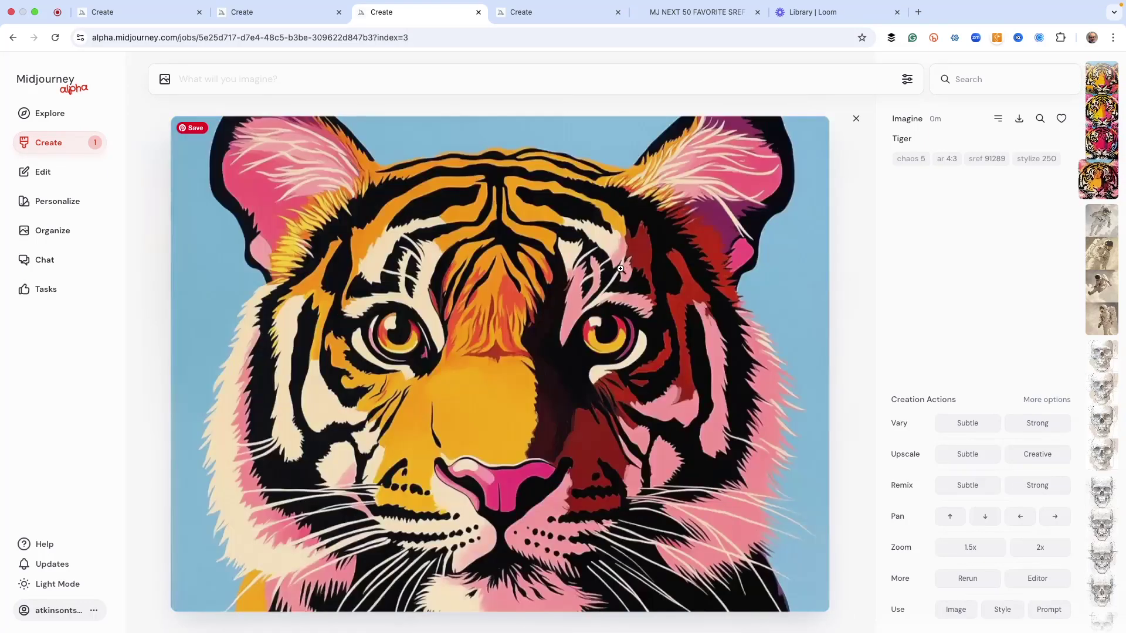
key(Down)
key(Up)
key(Down)
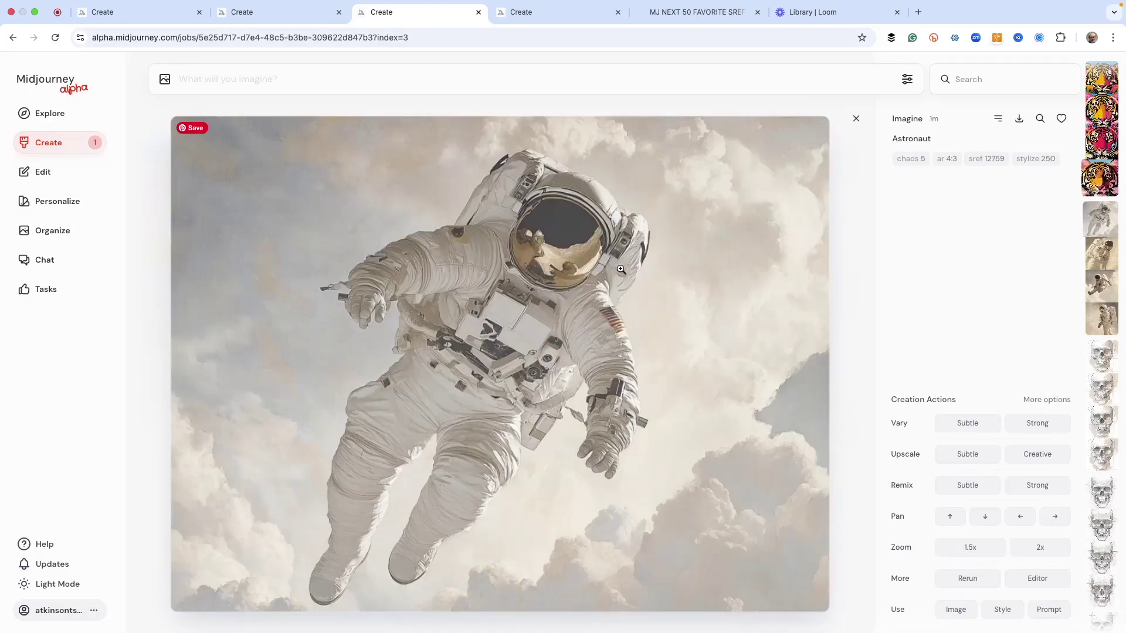
key(Up)
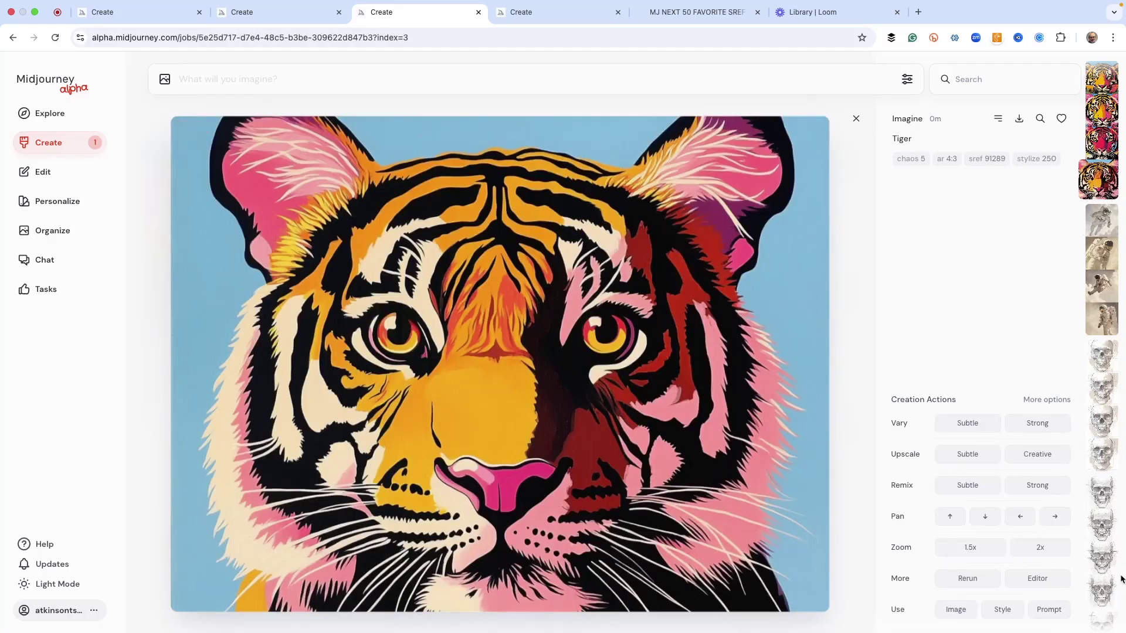
Step: Reuse the Tiger prompt with Astronaut as the subject and generate it with sref 91289
click(1055, 617)
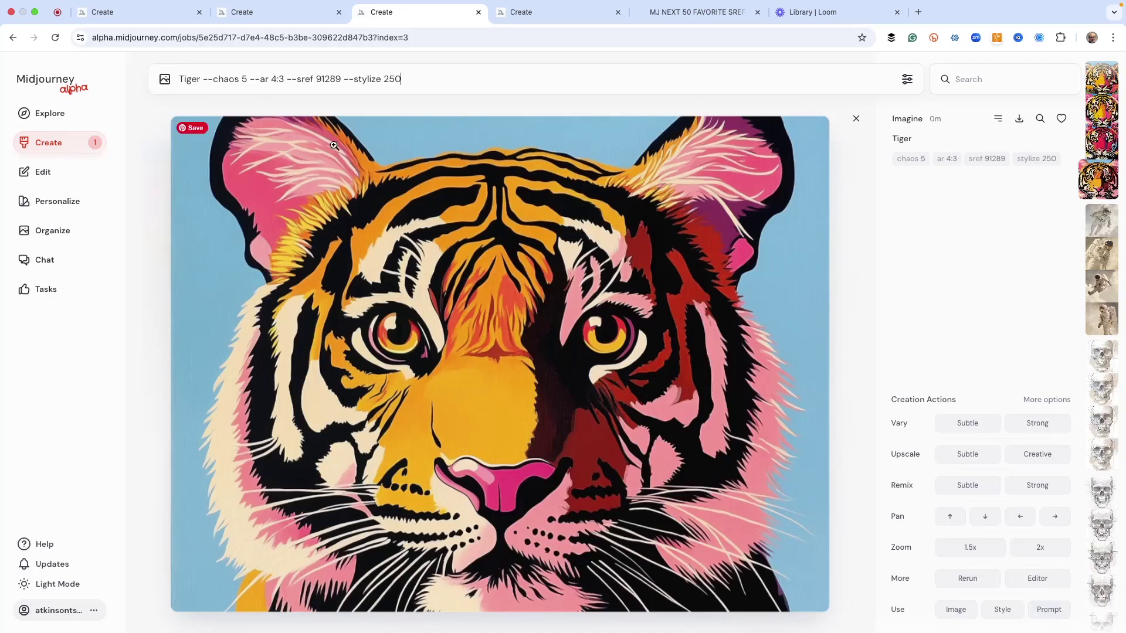
drag(201, 81, 175, 77)
text(Astronaut)
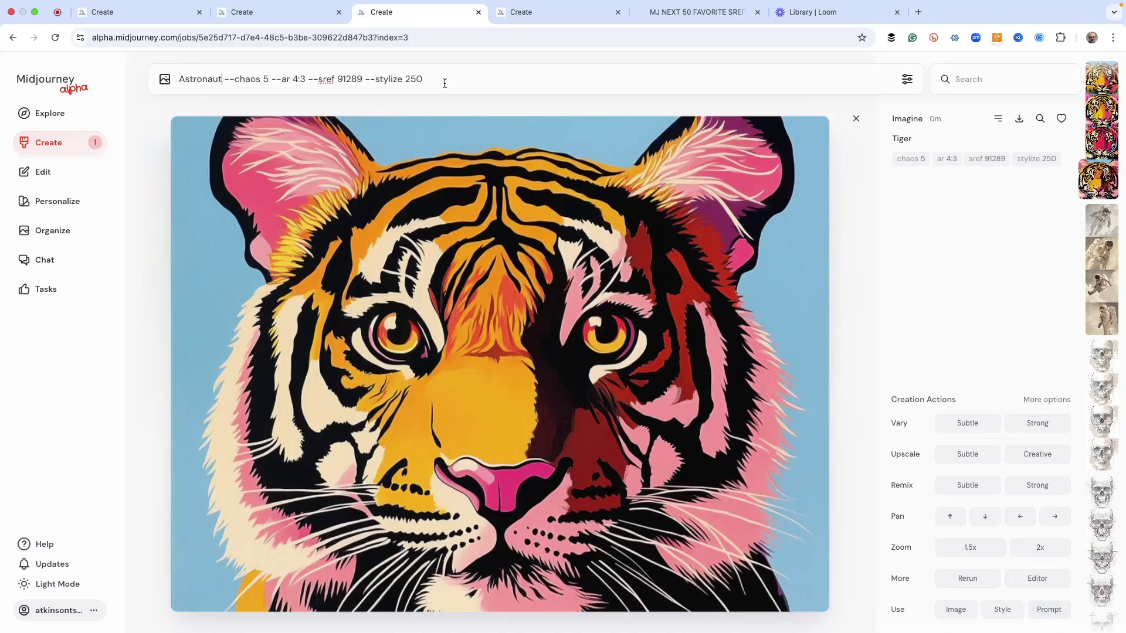
key(Return)
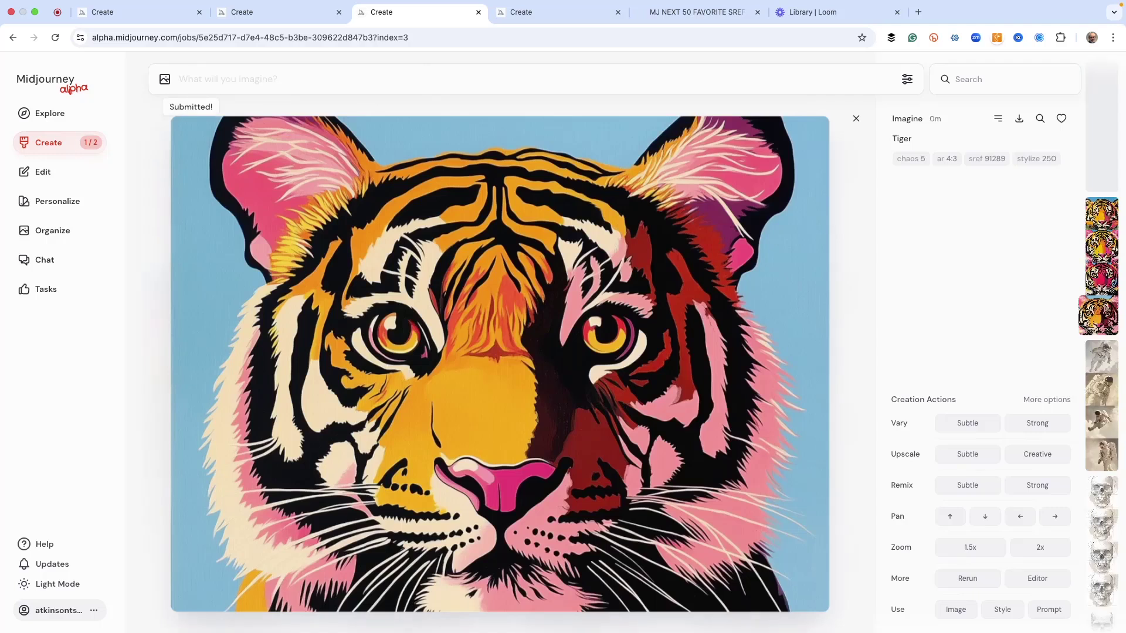
Step: Page through the four pop-art astronaut variations, ending back on the first
scroll(572, 302, down, 1)
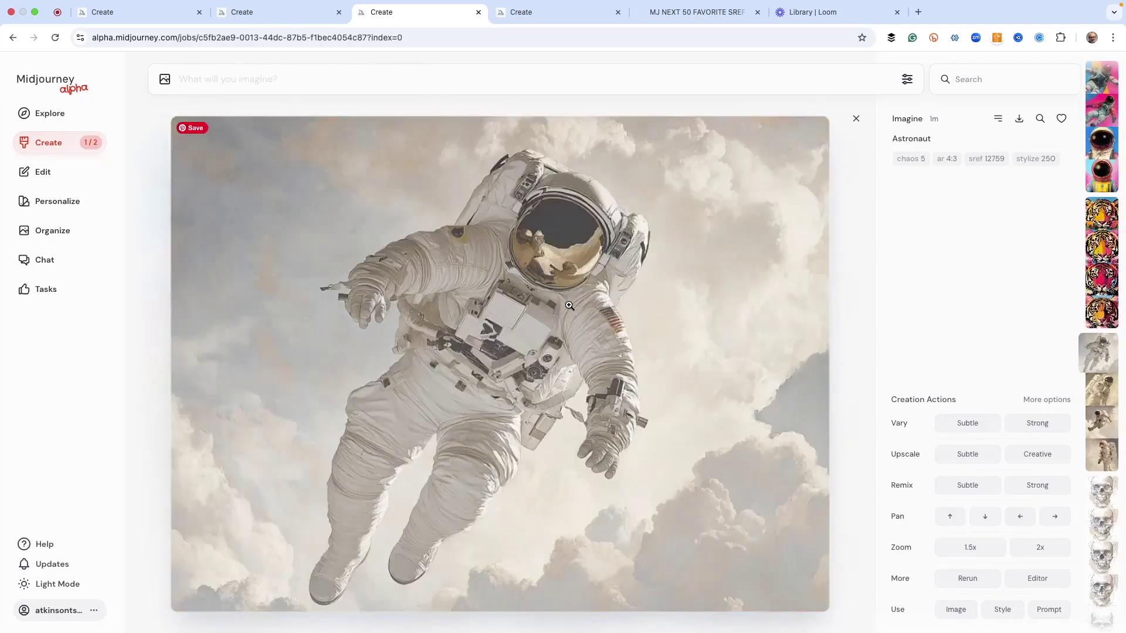
scroll(568, 305, up, 6)
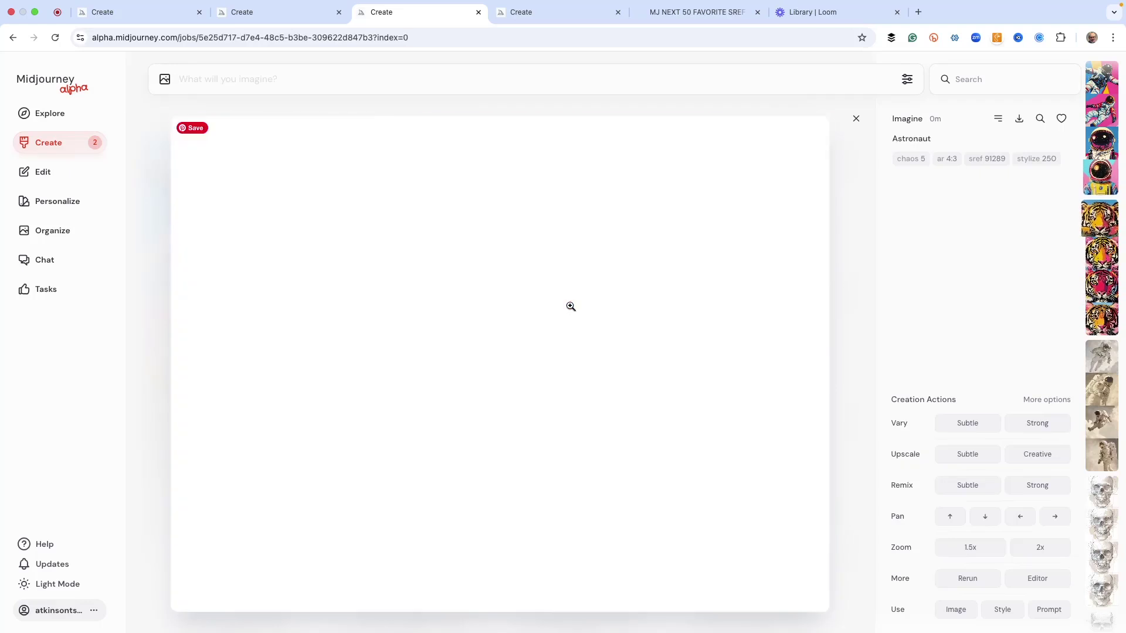
scroll(571, 306, down, 2)
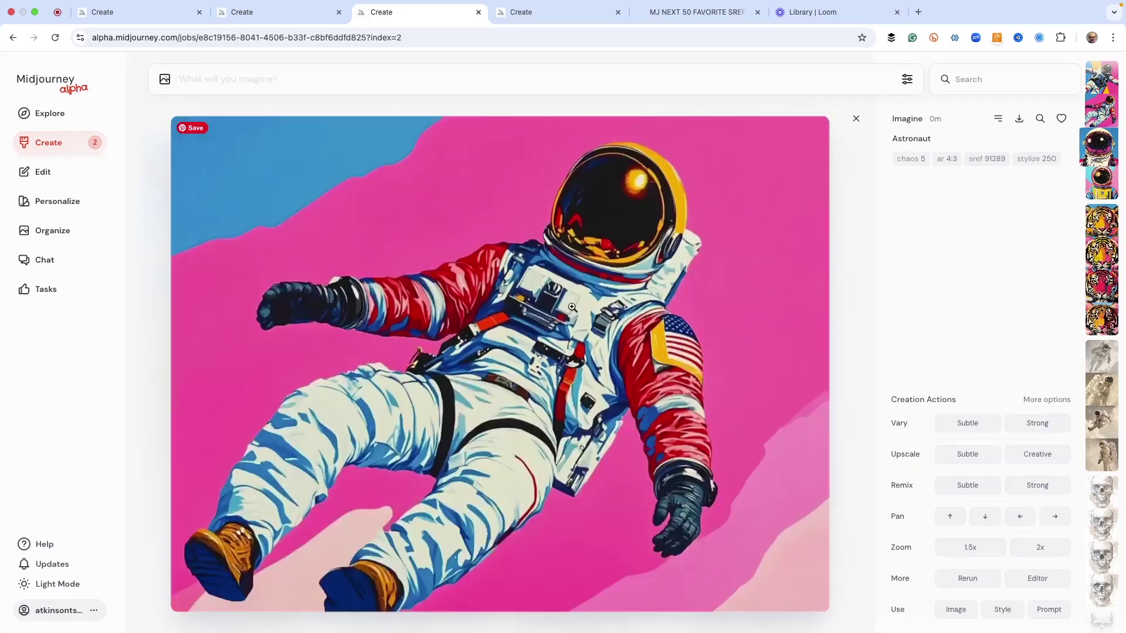
scroll(571, 306, up, 2)
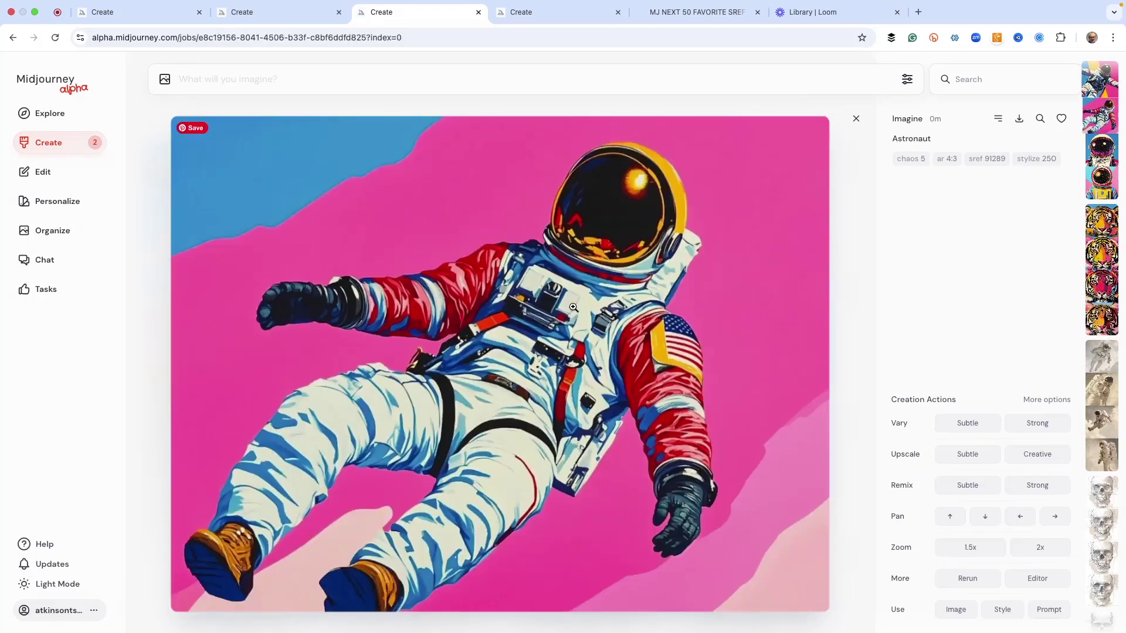
scroll(574, 307, down, 3)
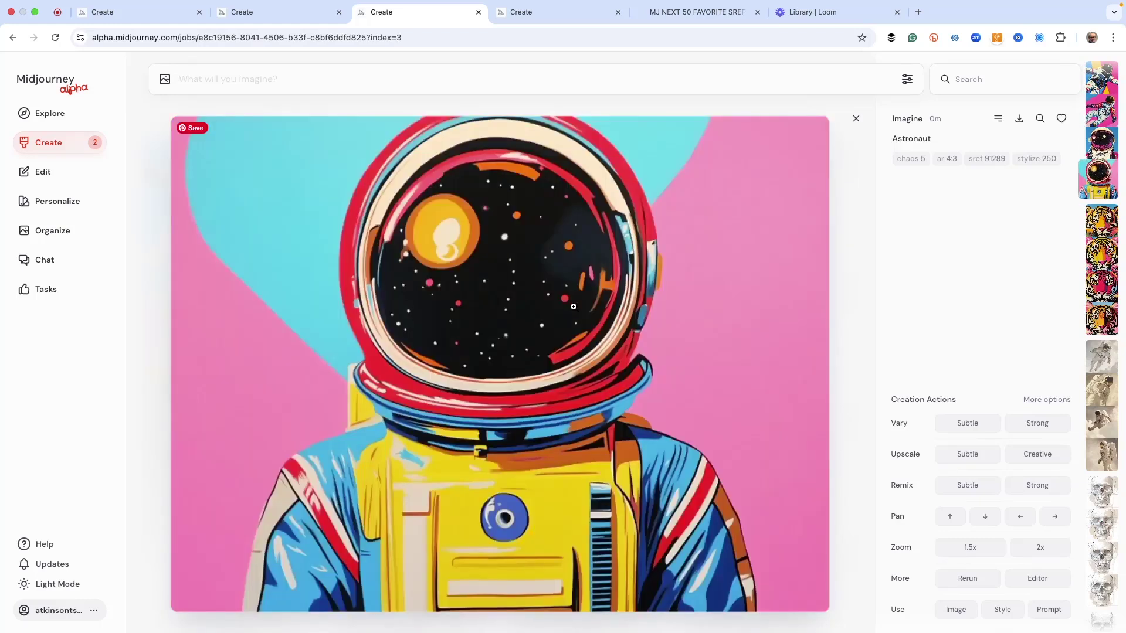
scroll(573, 306, up, 3)
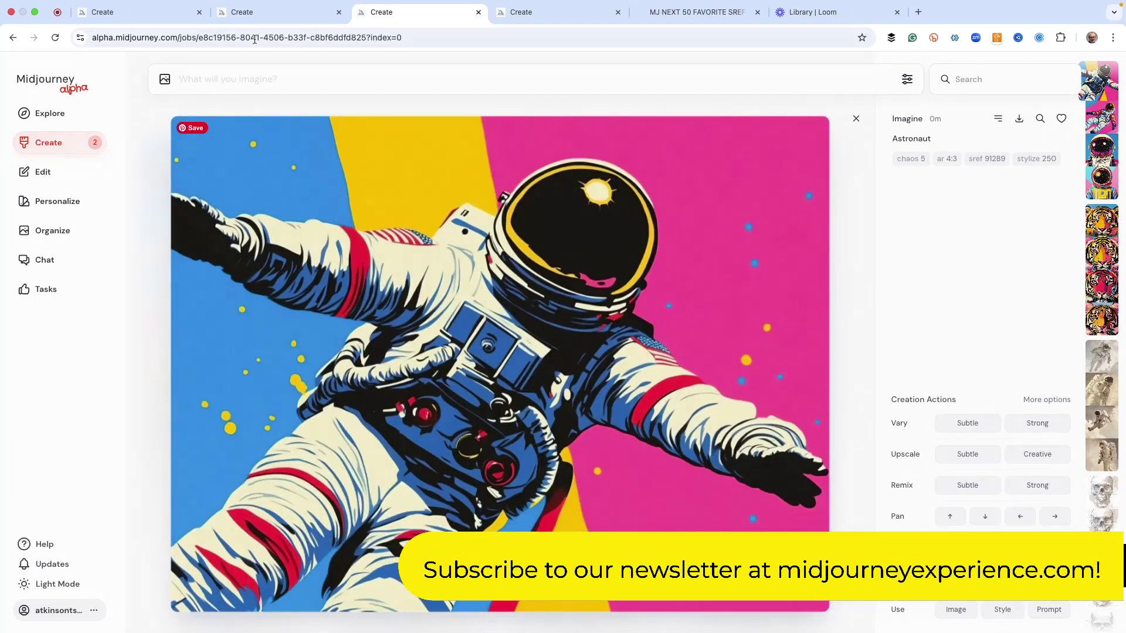
Step: Submit the Rooster prompt with sref 698401885 and open the new job
click(258, 11)
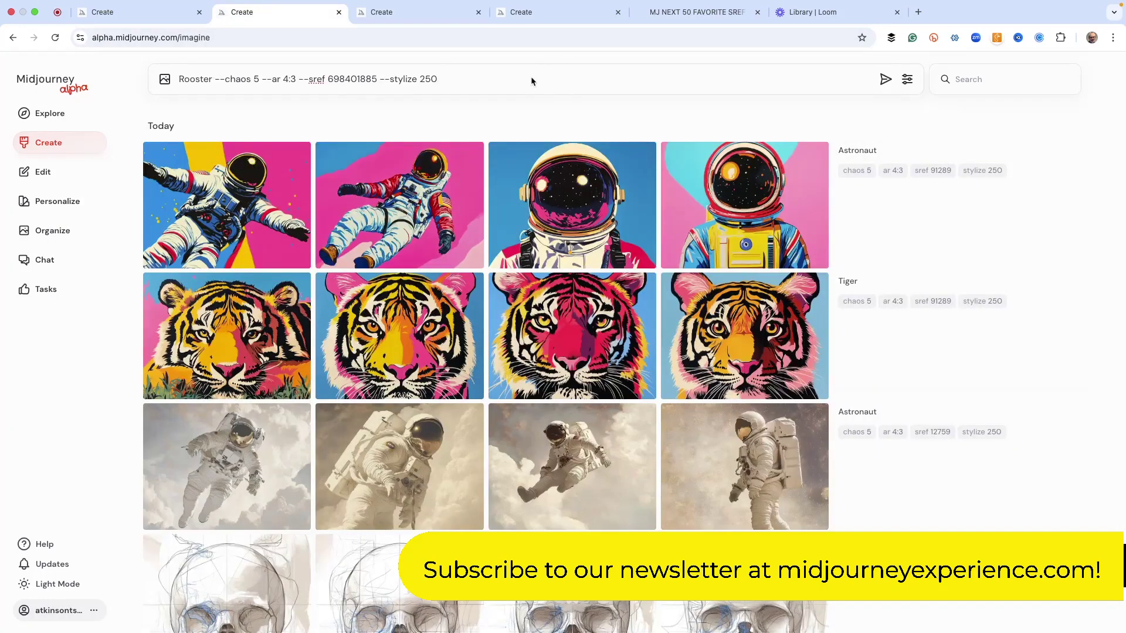
key(Return)
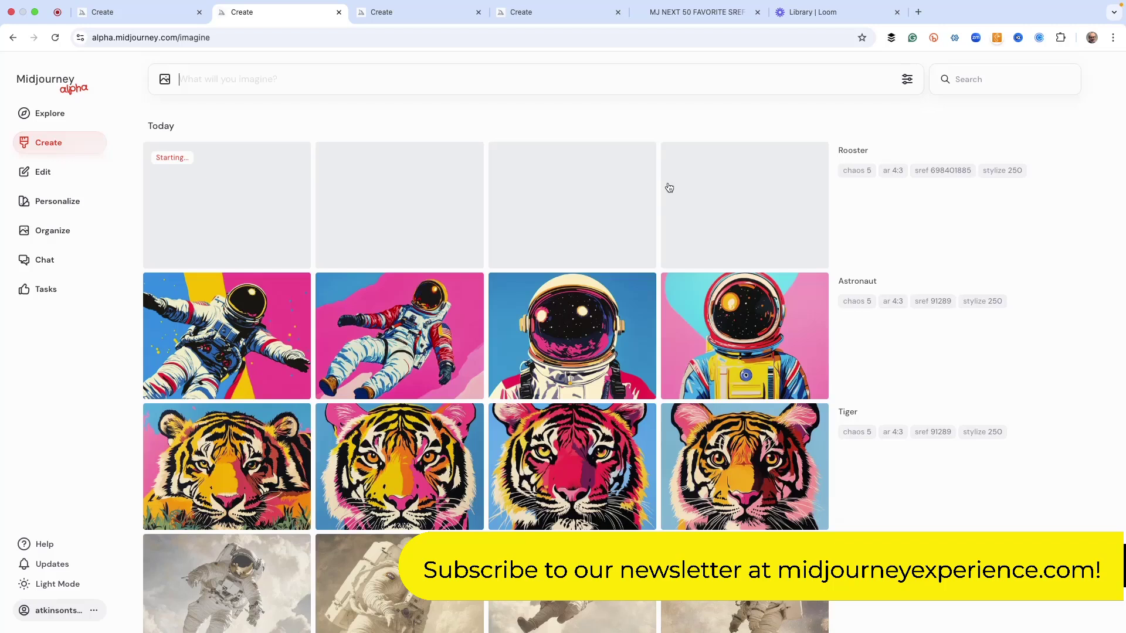
click(712, 204)
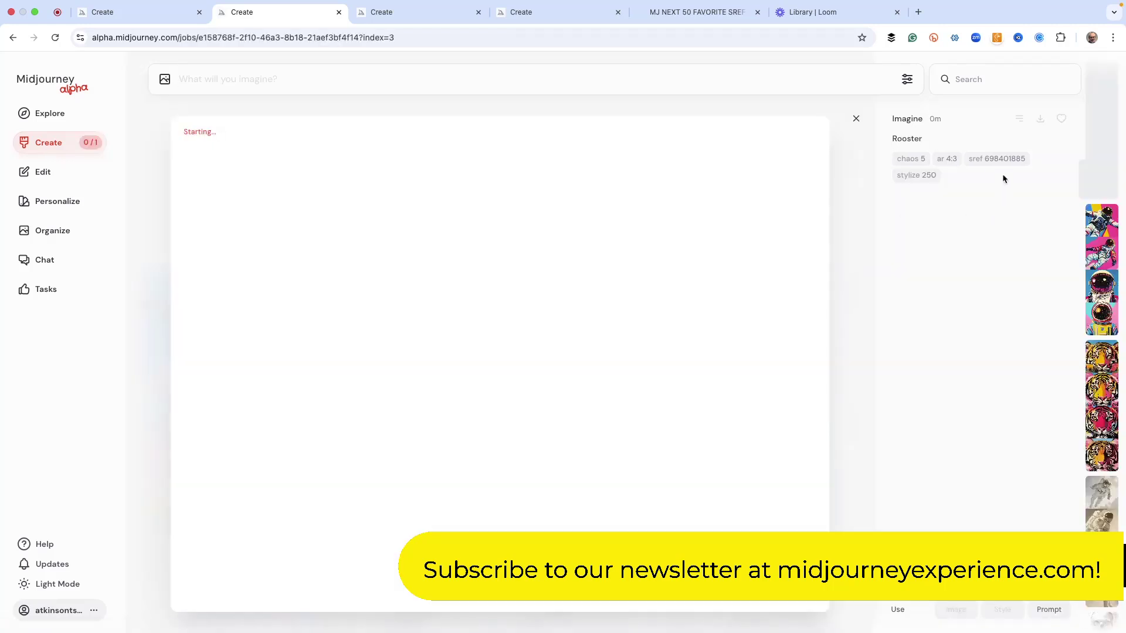
drag(997, 160, 1031, 166)
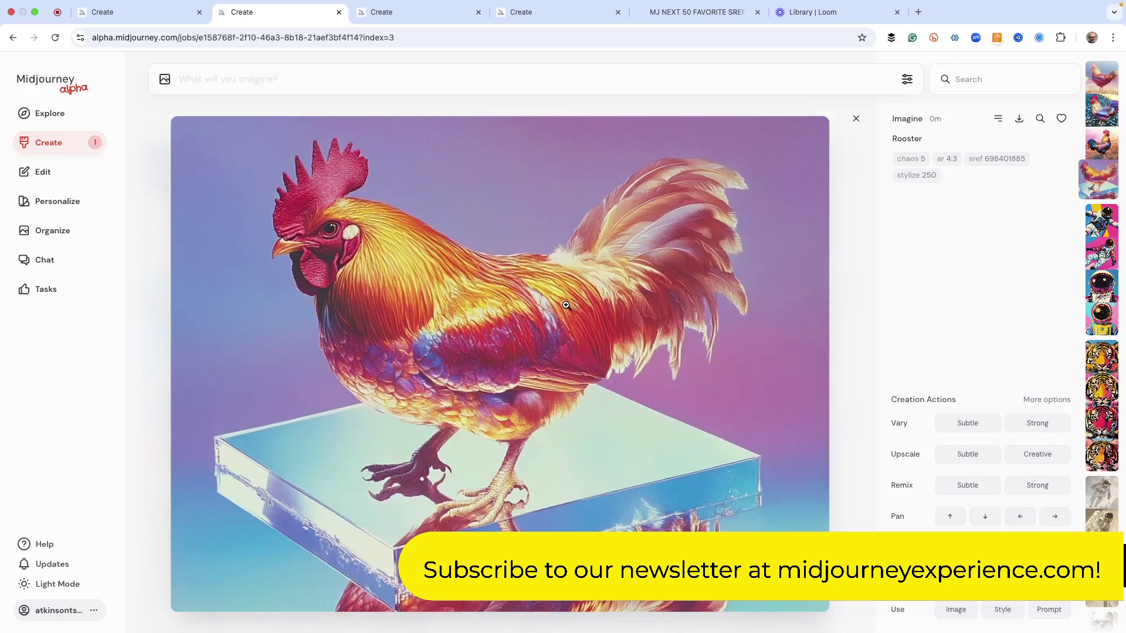
Step: Step through the four iridescent pink-and-gold rooster images, ending on the first
key(Left)
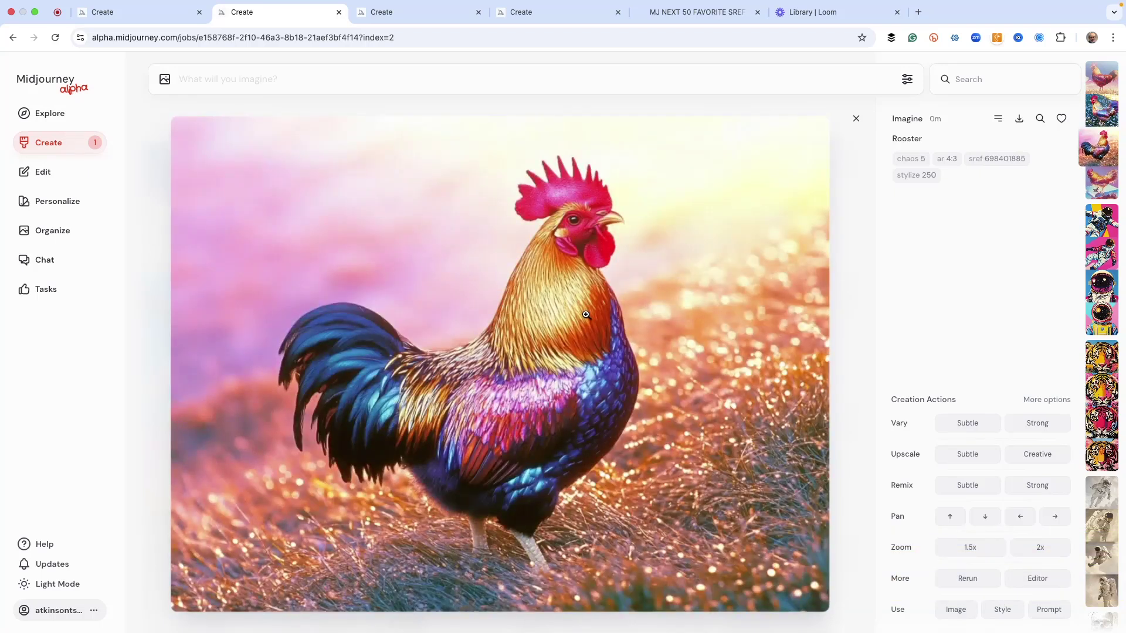
key(Left)
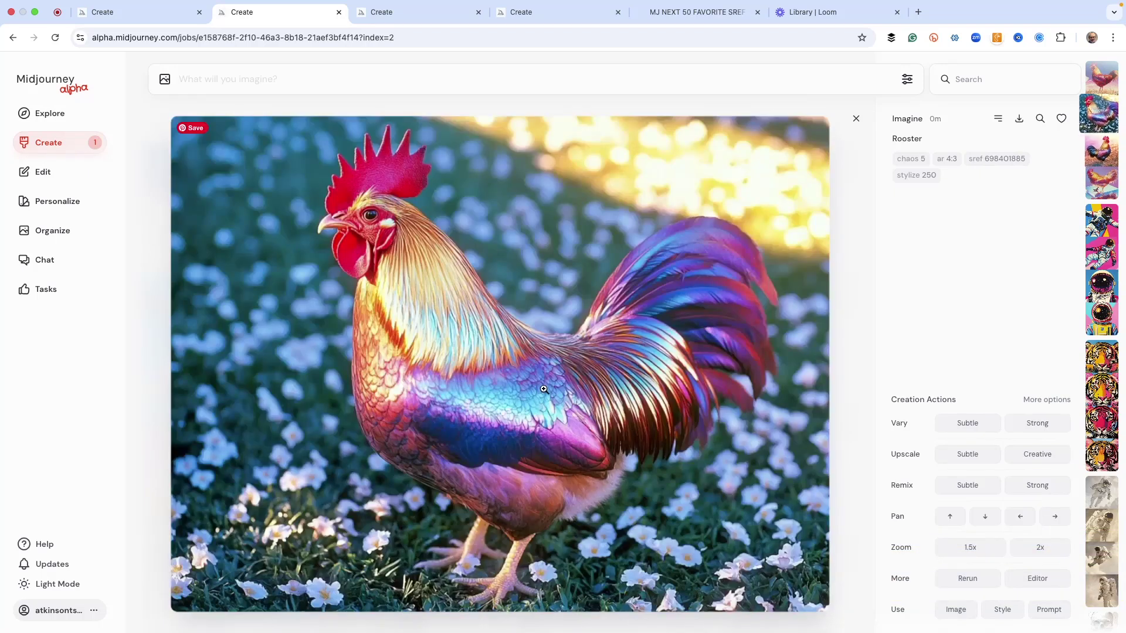
key(Left)
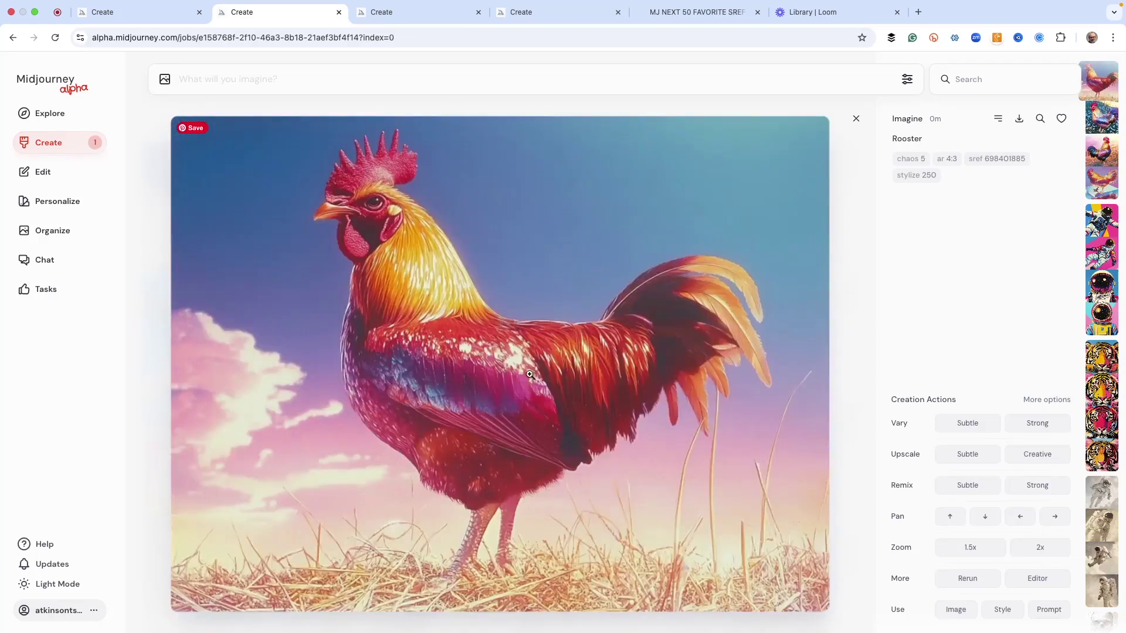
key(Right)
key(Right)
key(Right)
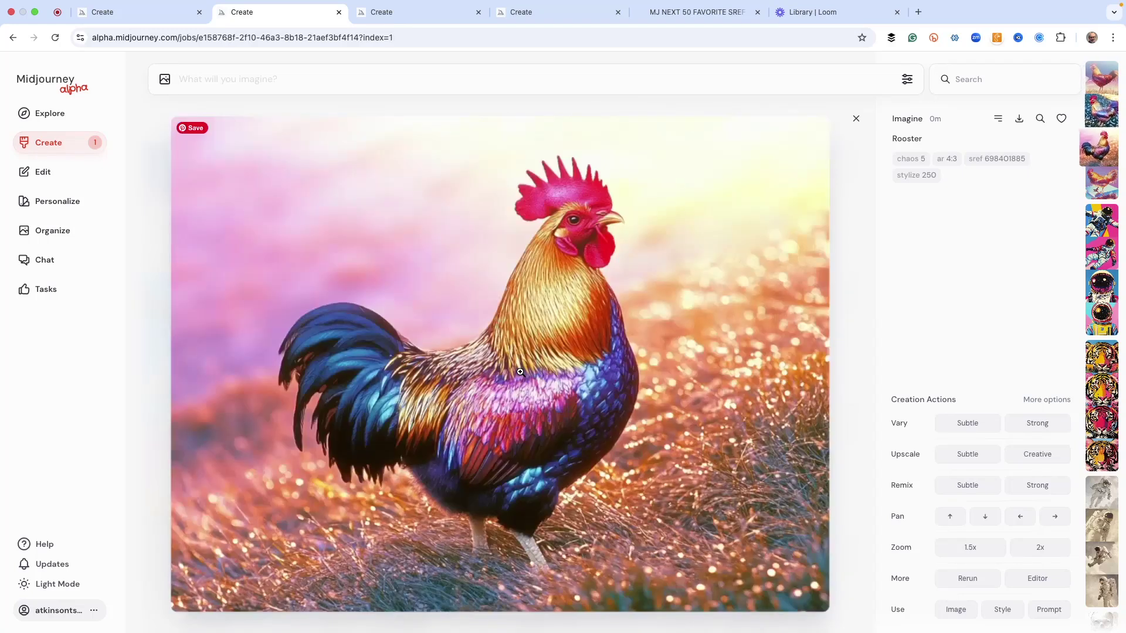
key(Right)
key(Left)
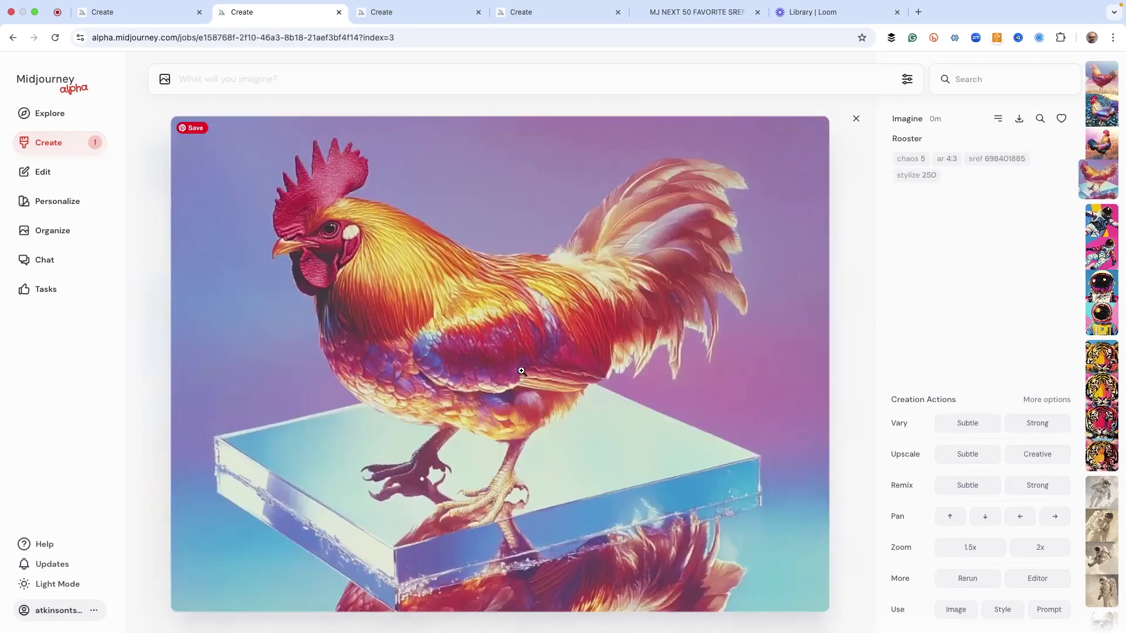
key(Right)
key(Right)
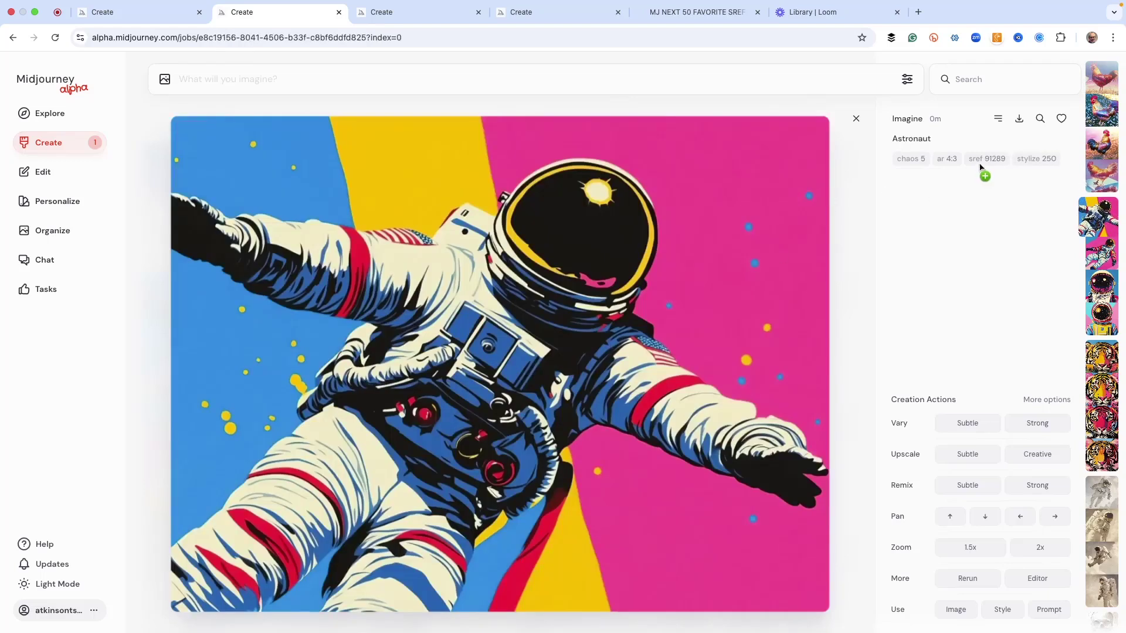
key(Left)
key(Left)
key(Left)
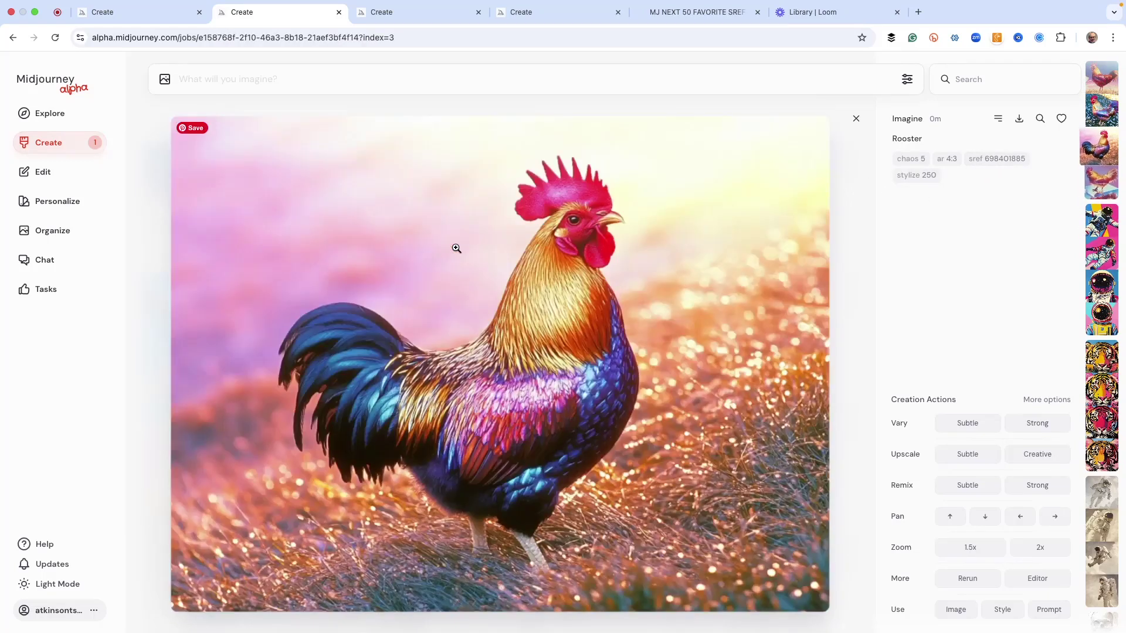
key(Left)
key(Left)
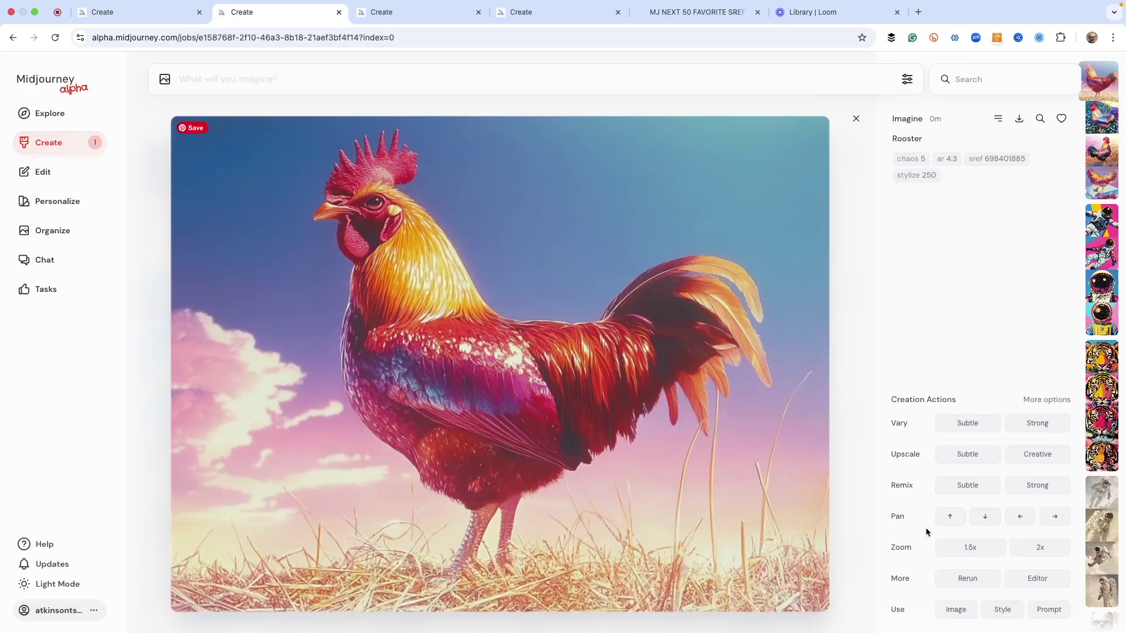
Step: Reuse the Rooster prompt with Astronaut as the subject and generate it with sref 698401885
click(1049, 610)
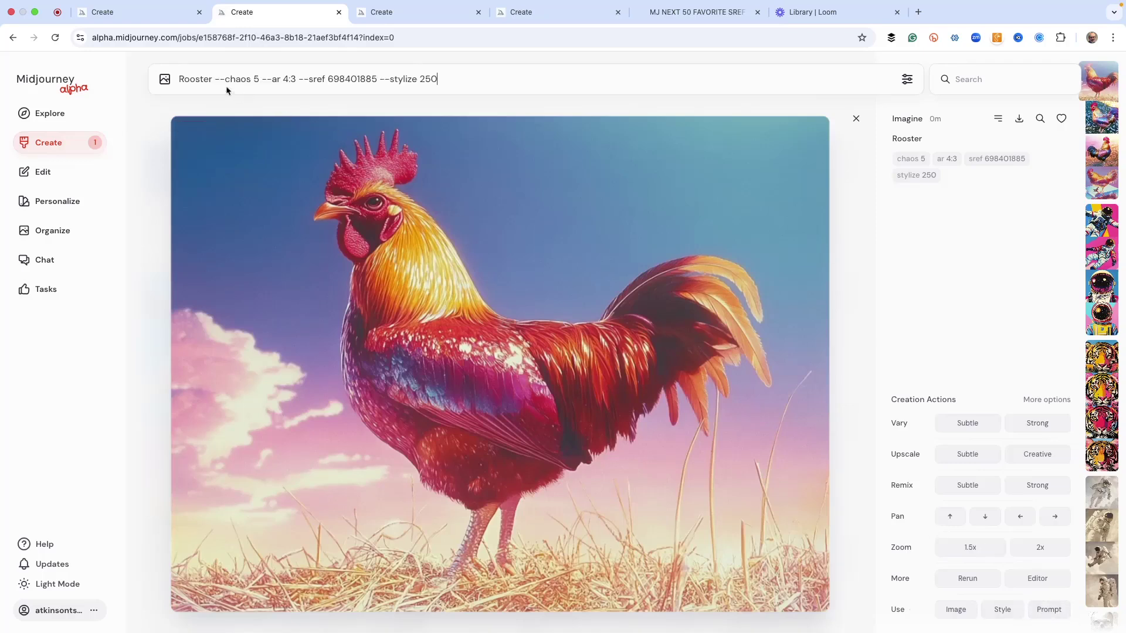
drag(213, 79, 172, 82)
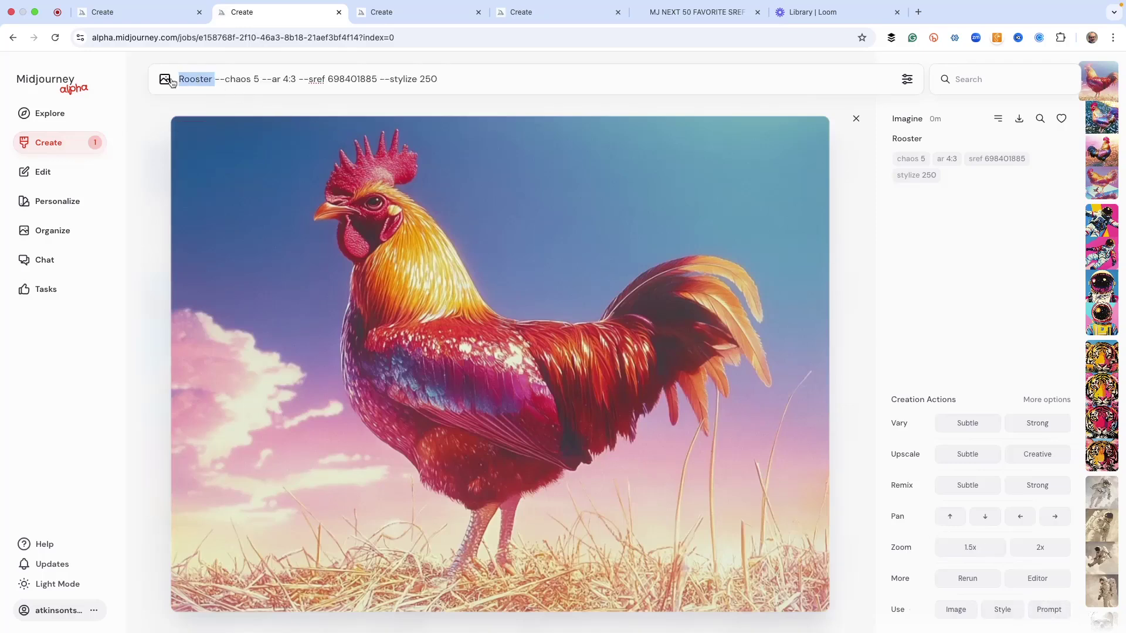
text(A)
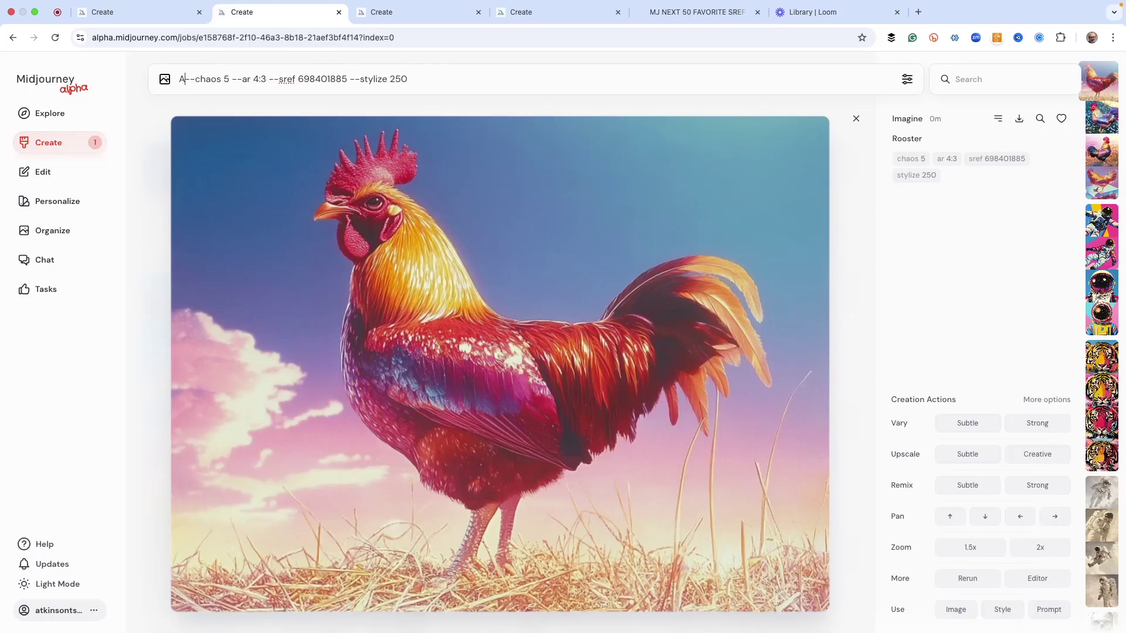
text(stronaut)
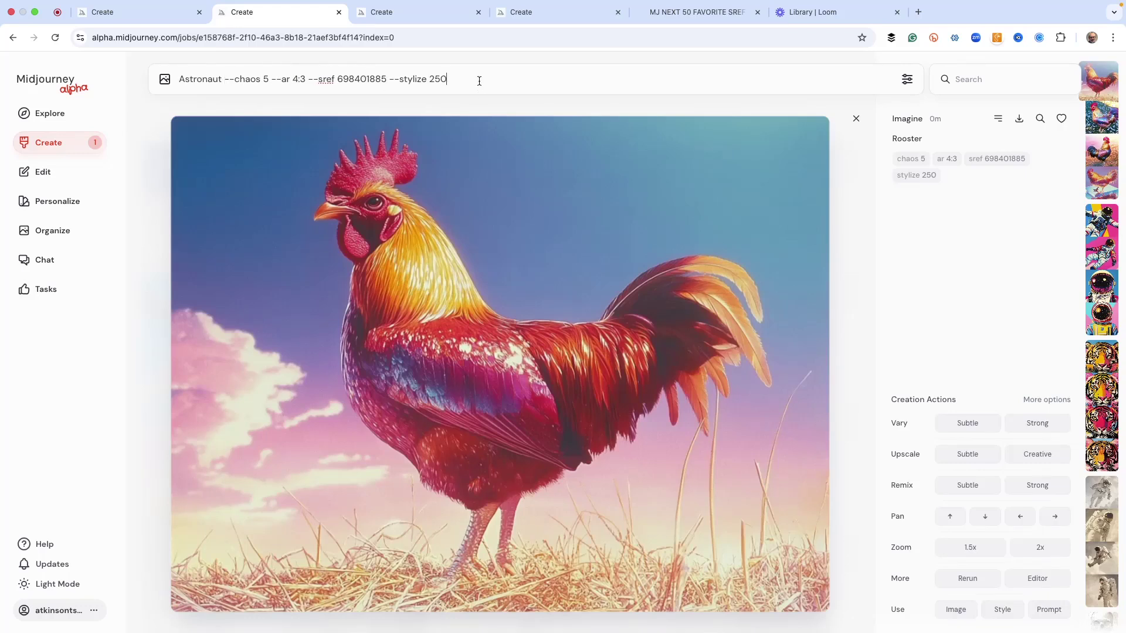
key(Return)
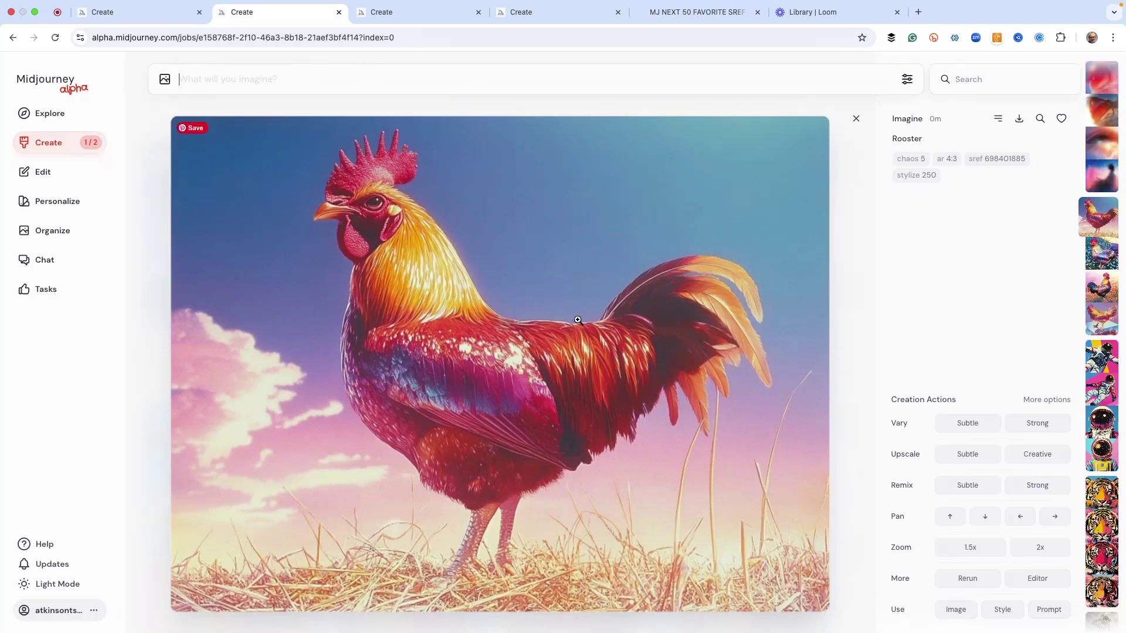
Step: Browse the new sref 698401885 astronaut images, then return to the first image grid
key(Up)
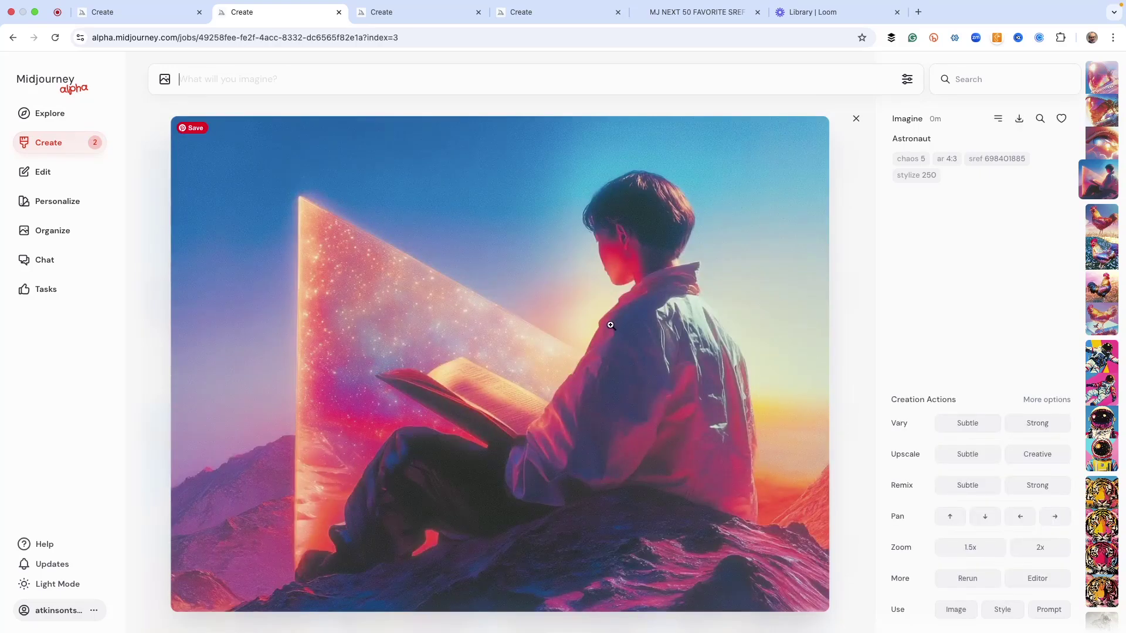
key(Up)
key(Up)
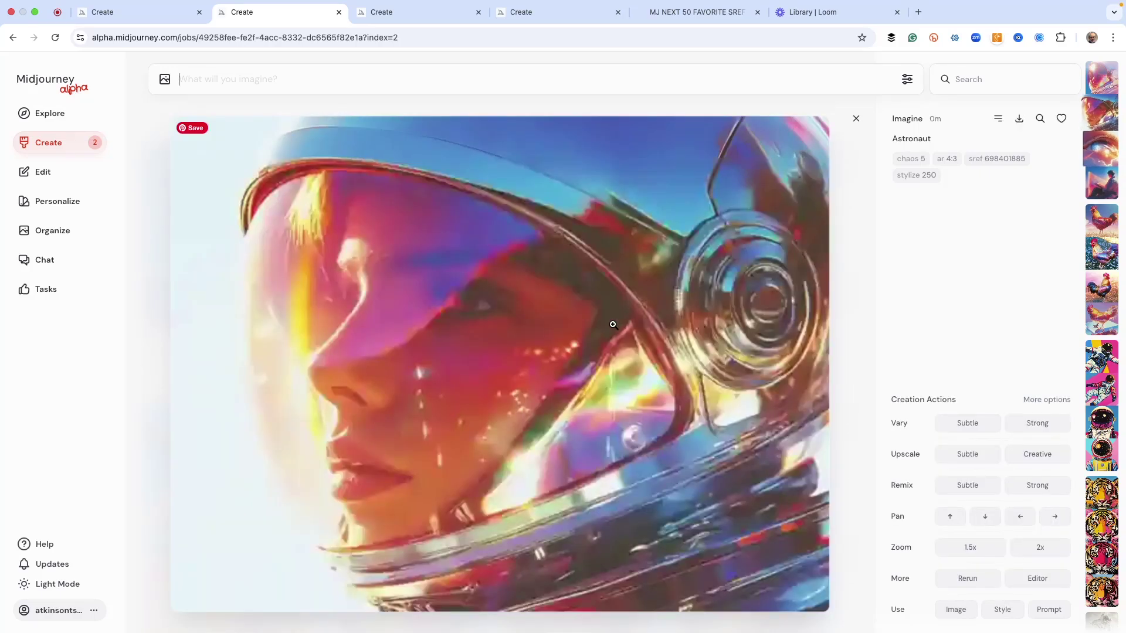
key(Up)
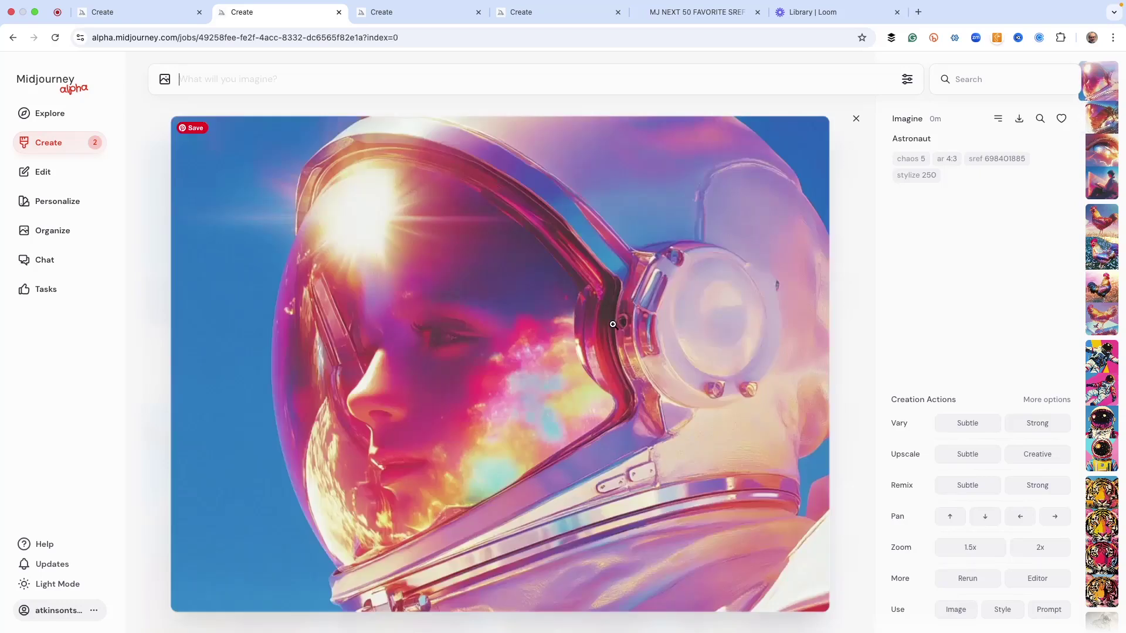
key(Down)
key(Down)
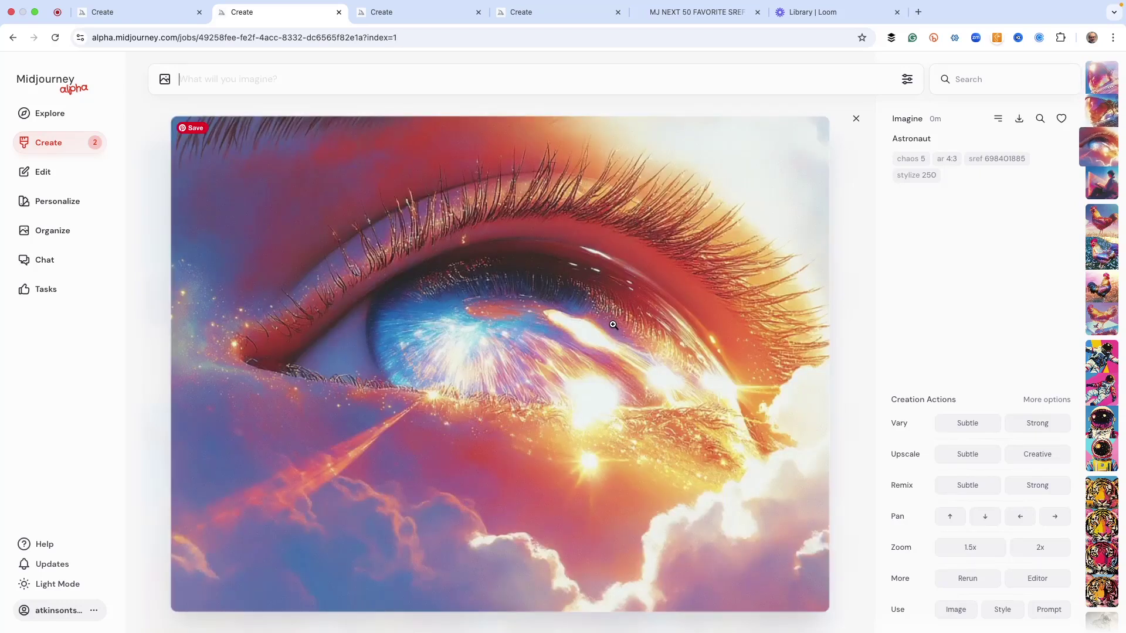
key(Up)
key(Up)
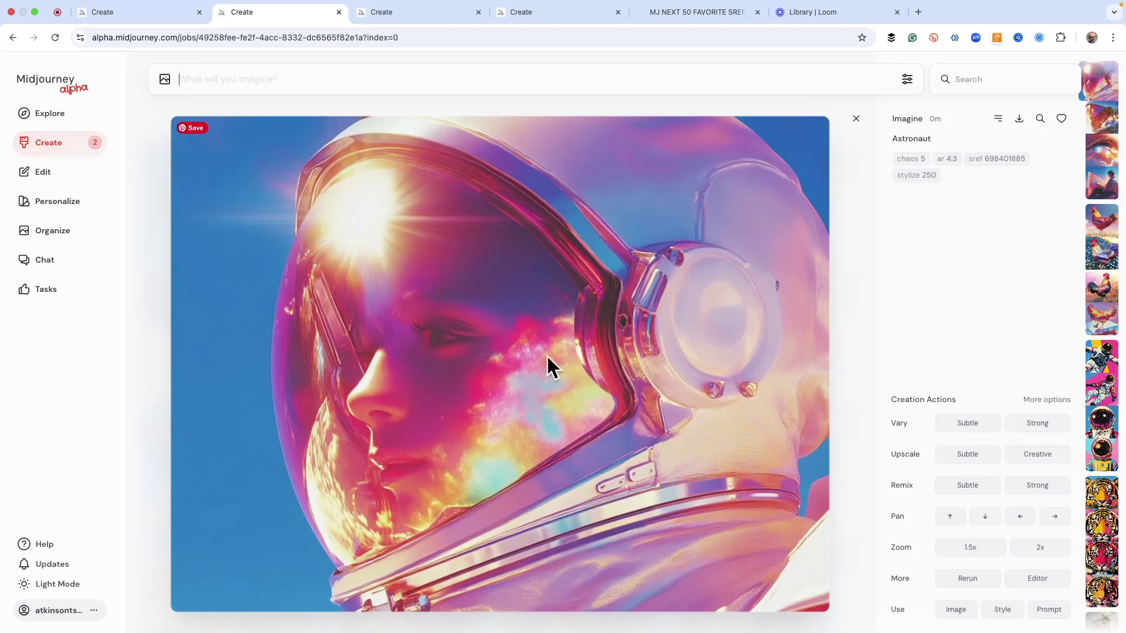
key(Down)
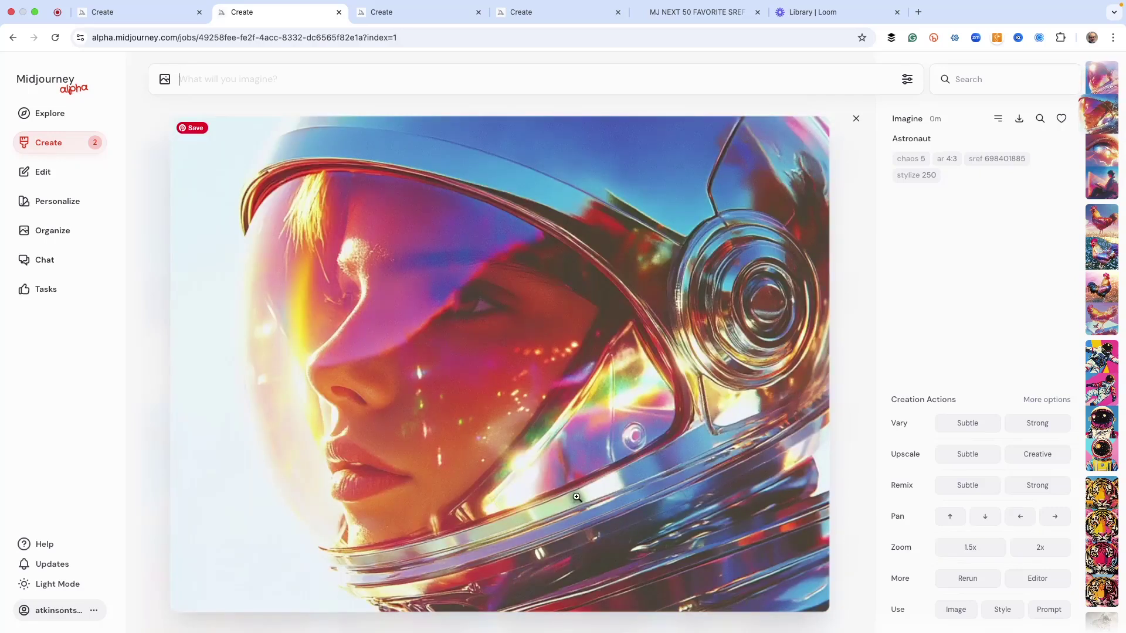
key(Up)
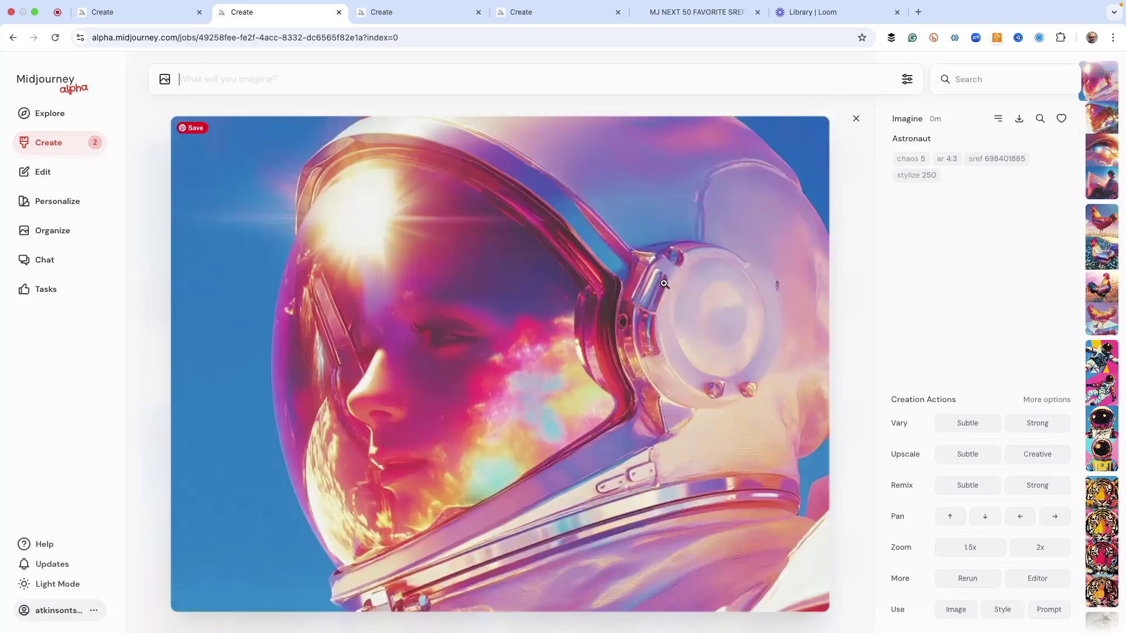
click(148, 11)
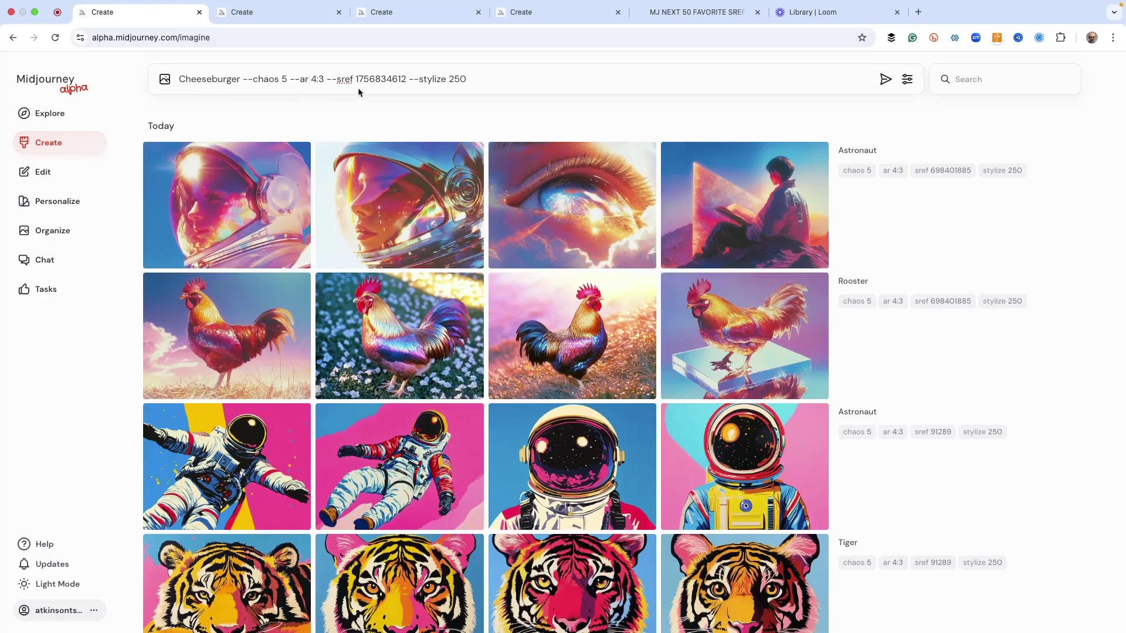
key(Return)
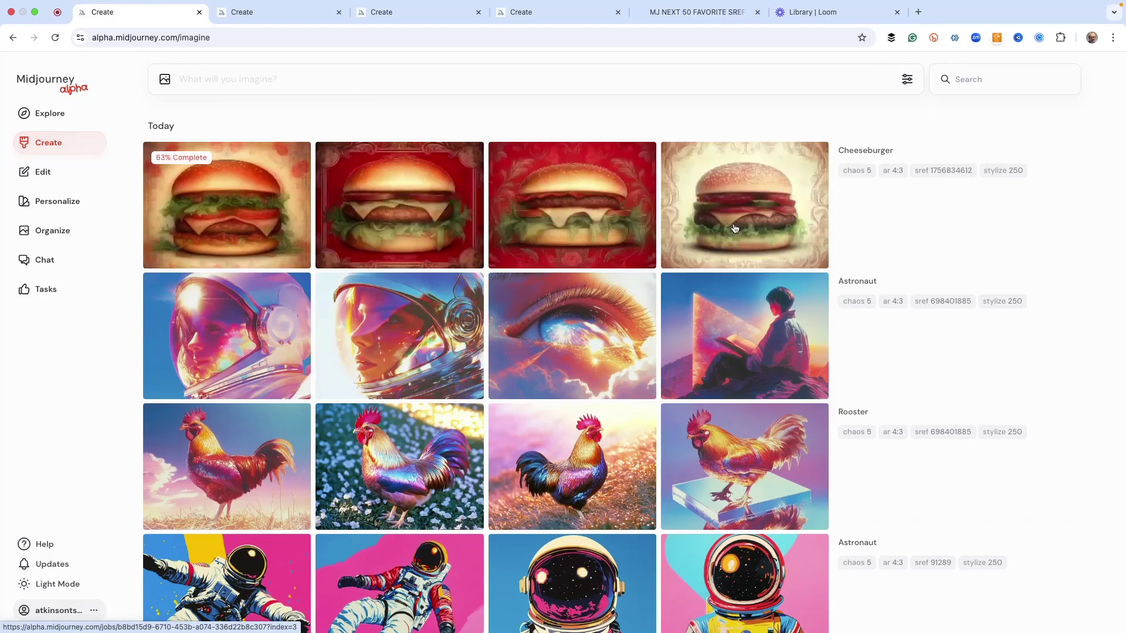
click(747, 225)
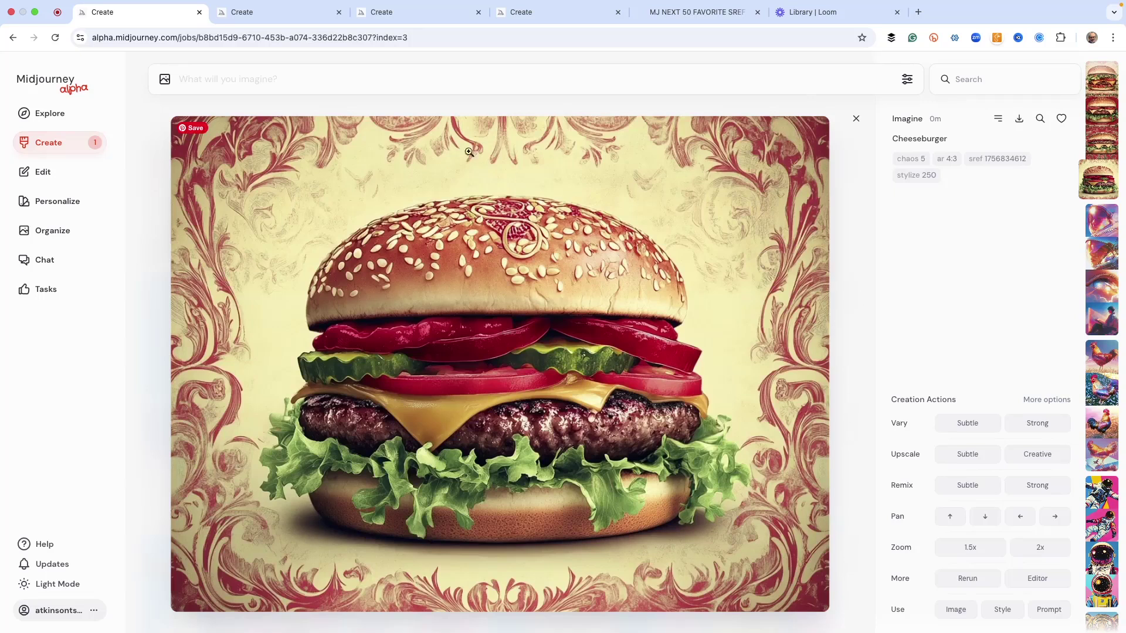
key(Left)
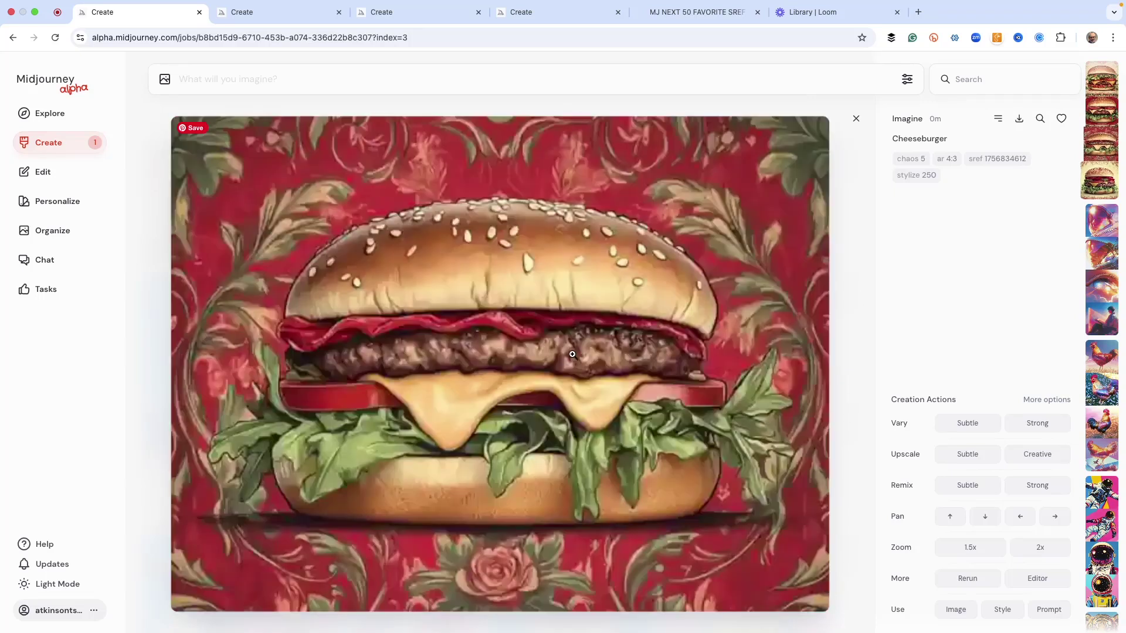
key(Left)
key(Left)
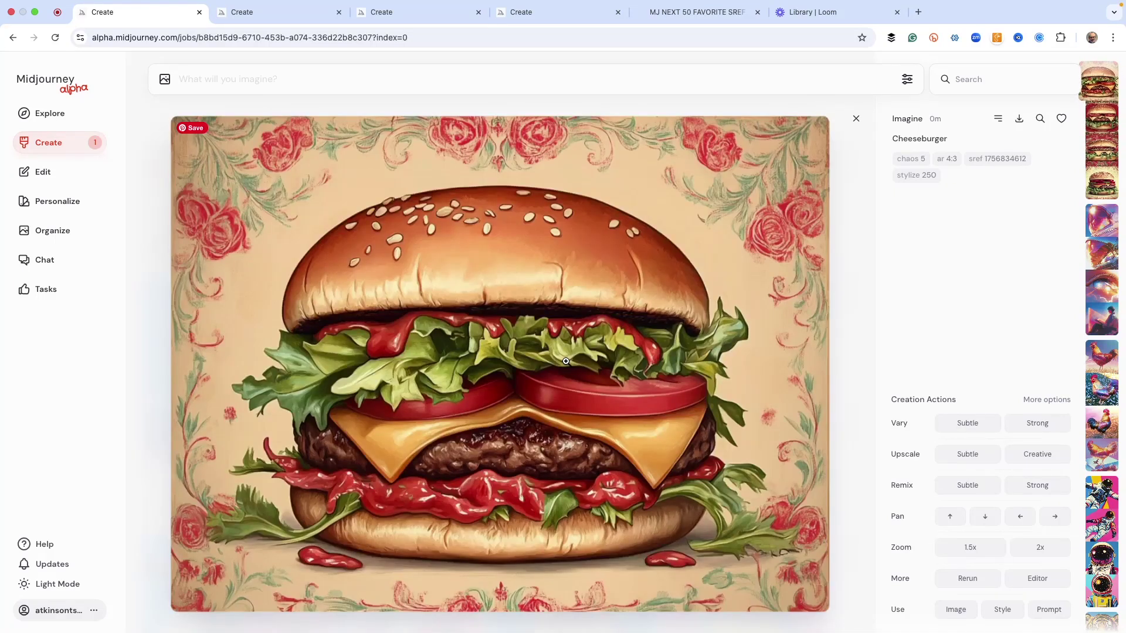
key(Right)
key(Left)
key(Right)
key(Left)
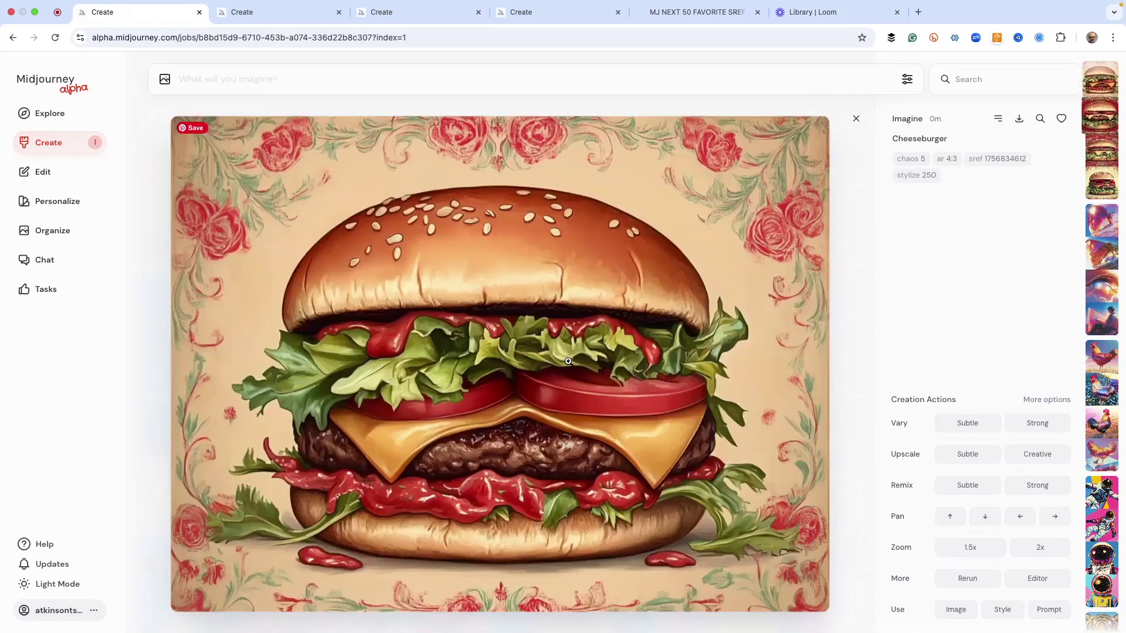
key(Left)
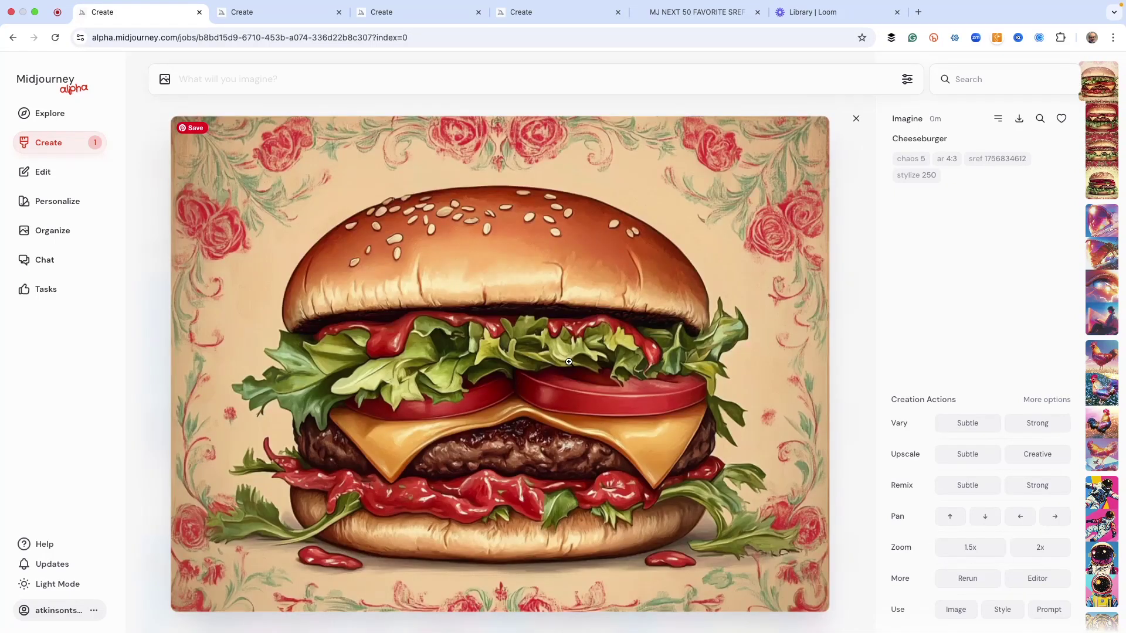
click(1037, 611)
drag(240, 83, 161, 81)
key(BackSpace)
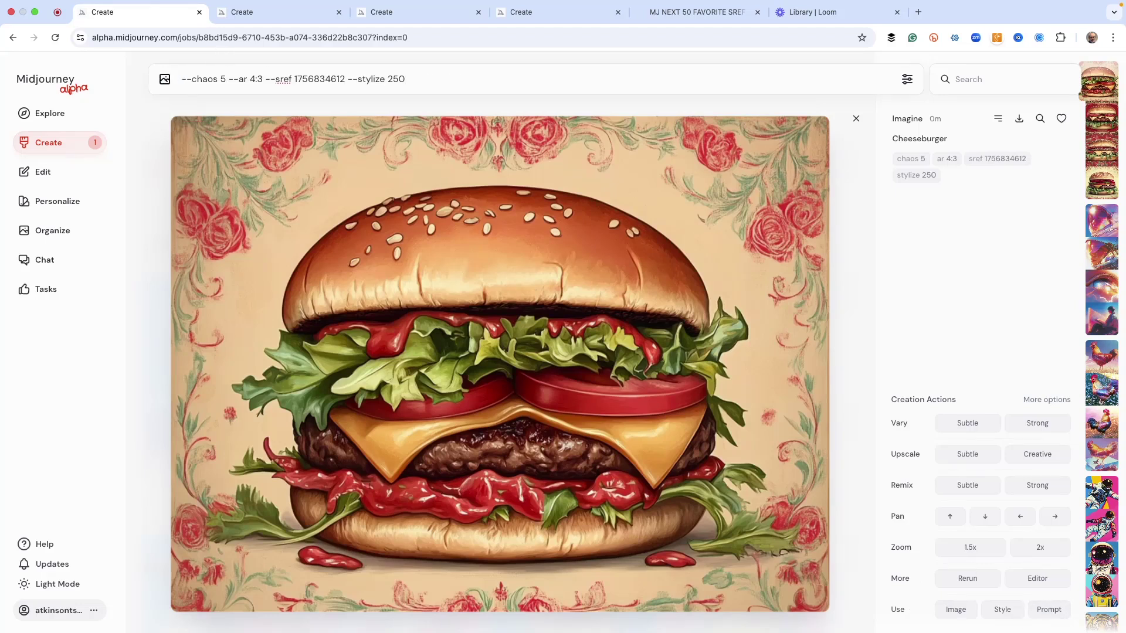
text(Astronaut)
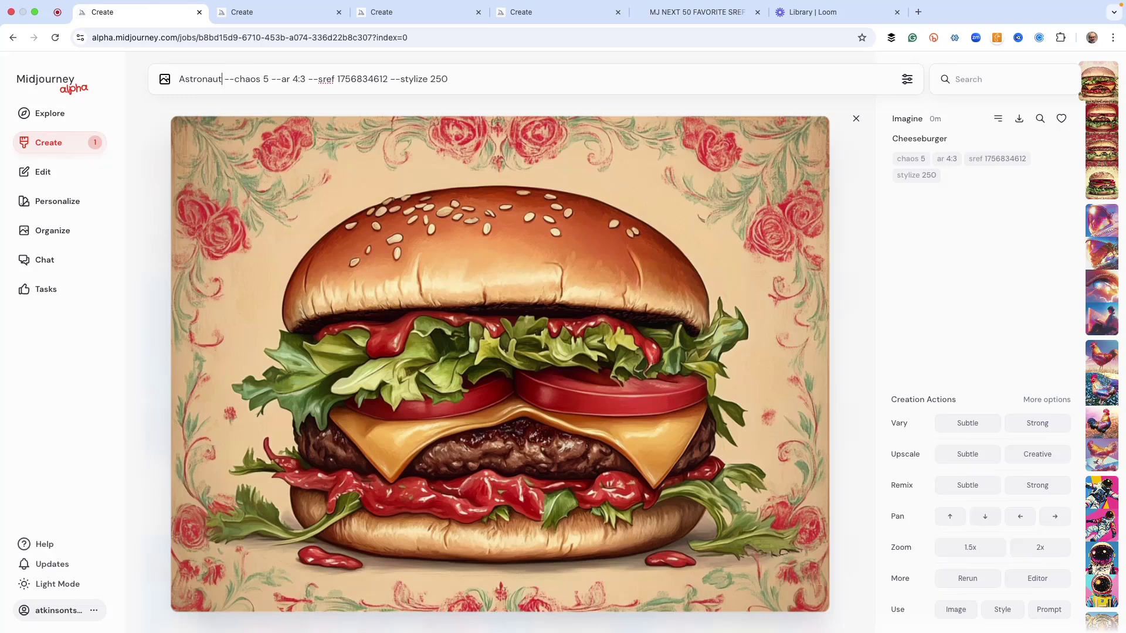
key(Return)
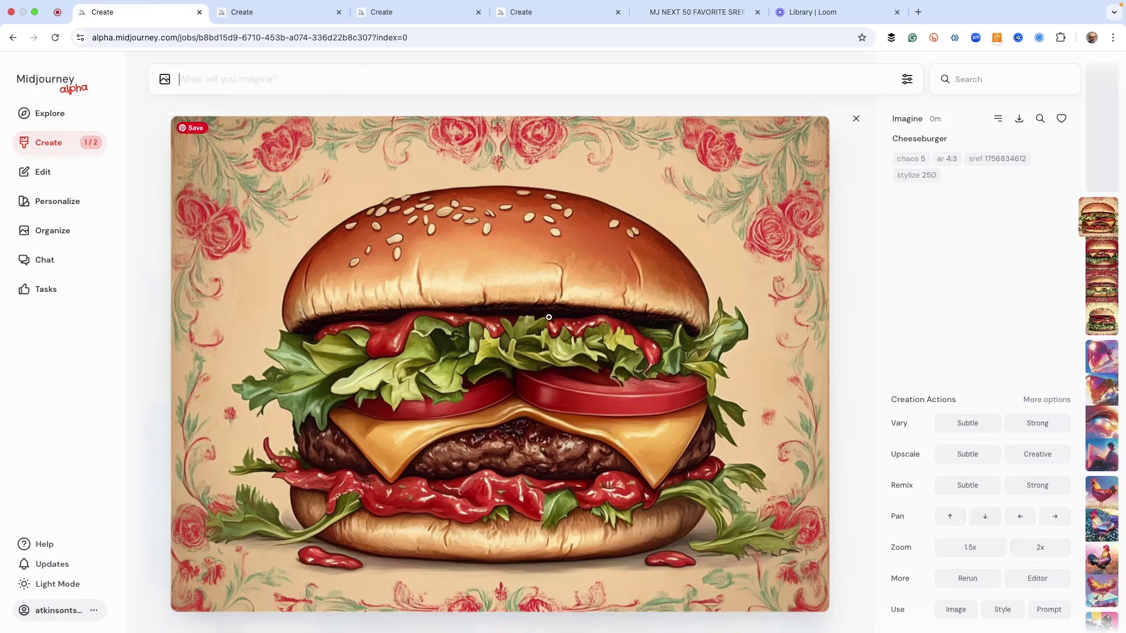
Step: Browse the four vintage cream-and-red astronaut images, ending on the floating astronaut
click(856, 118)
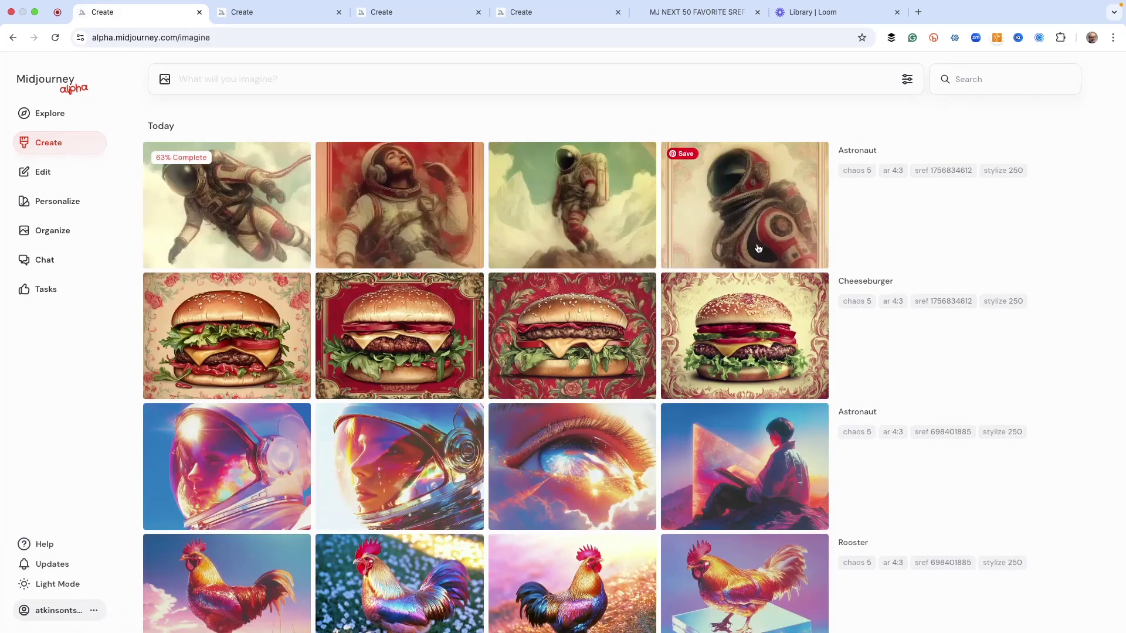
click(769, 222)
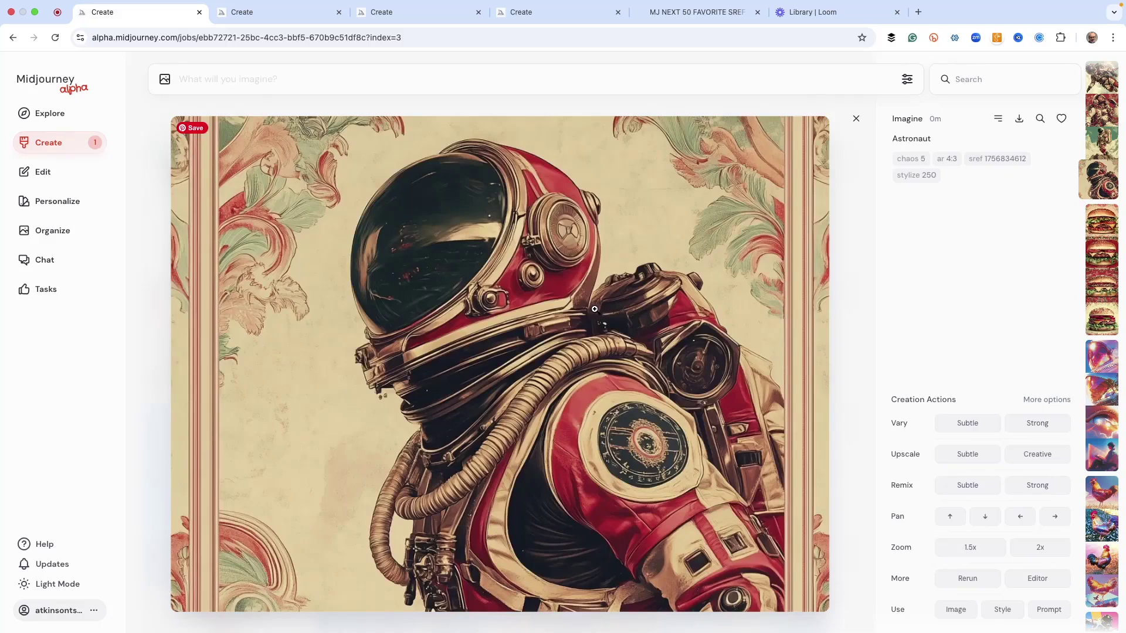
key(Left)
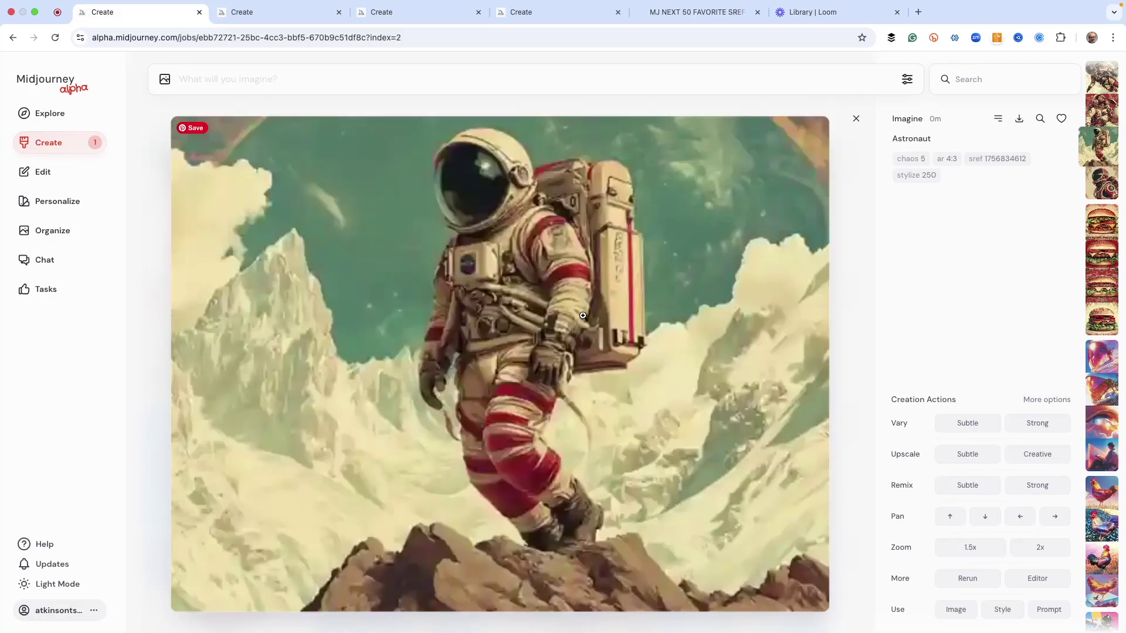
key(Left)
key(Left)
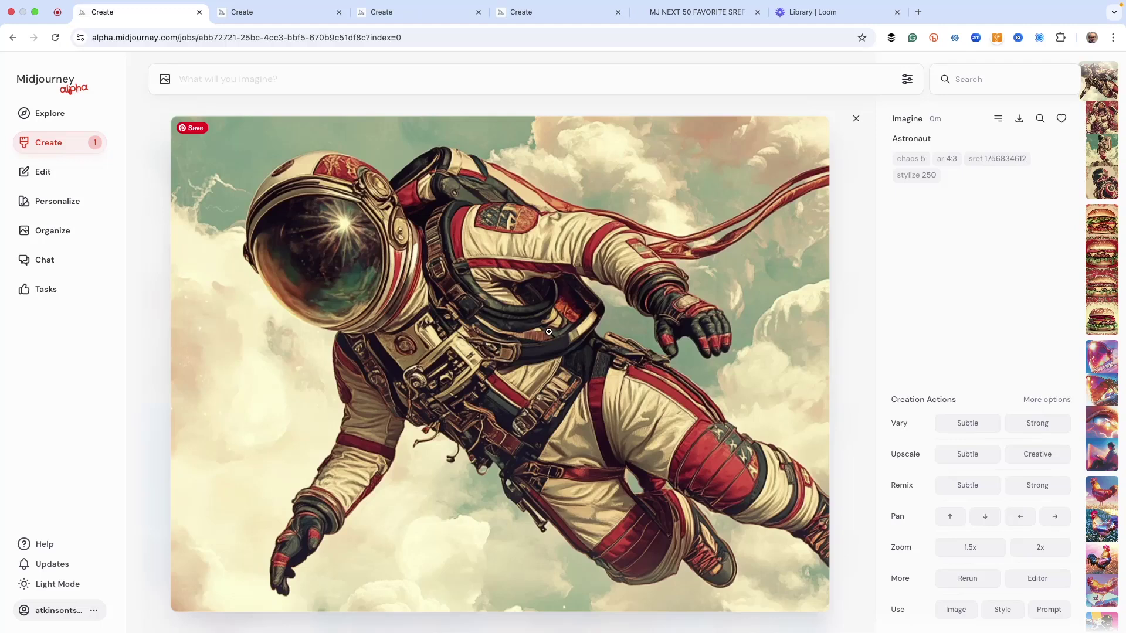
key(Right)
key(Right)
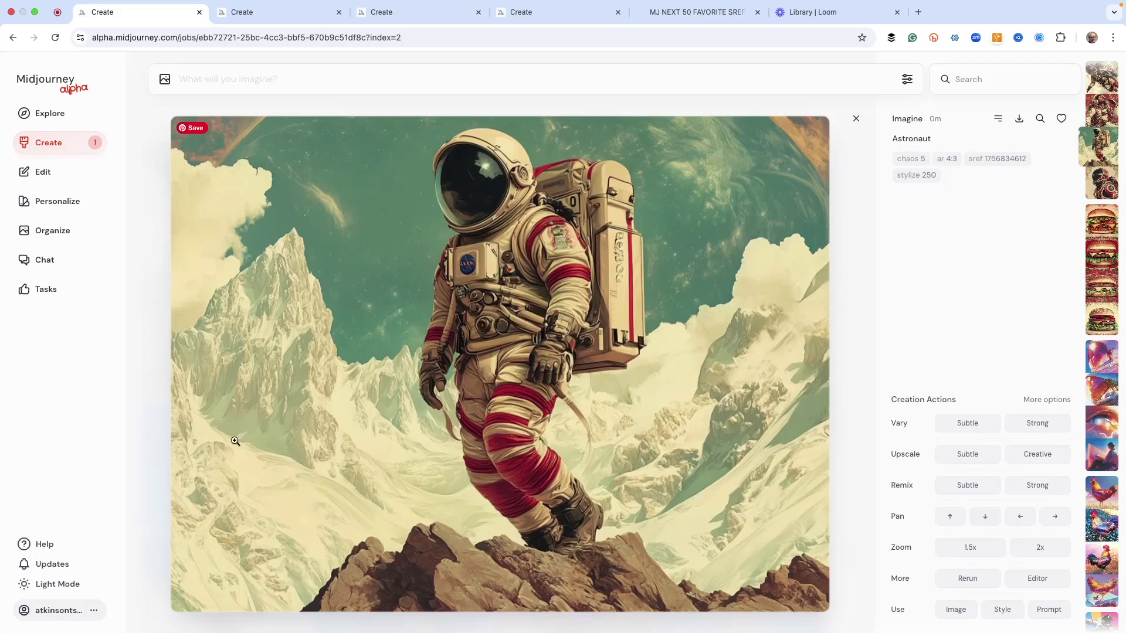
key(Right)
key(Right)
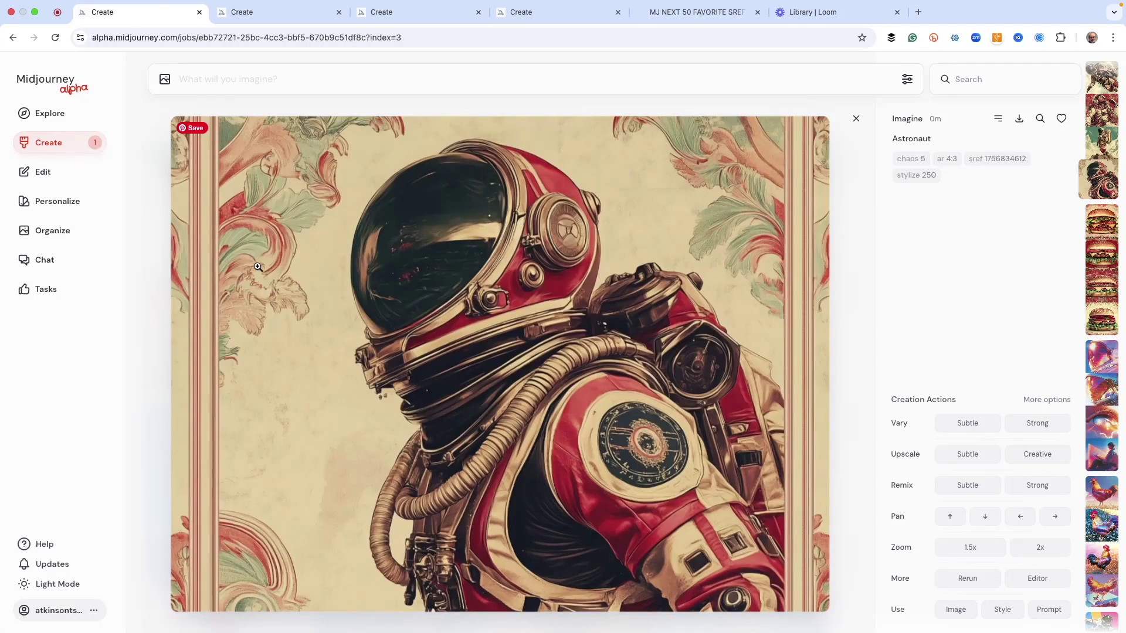
key(Right)
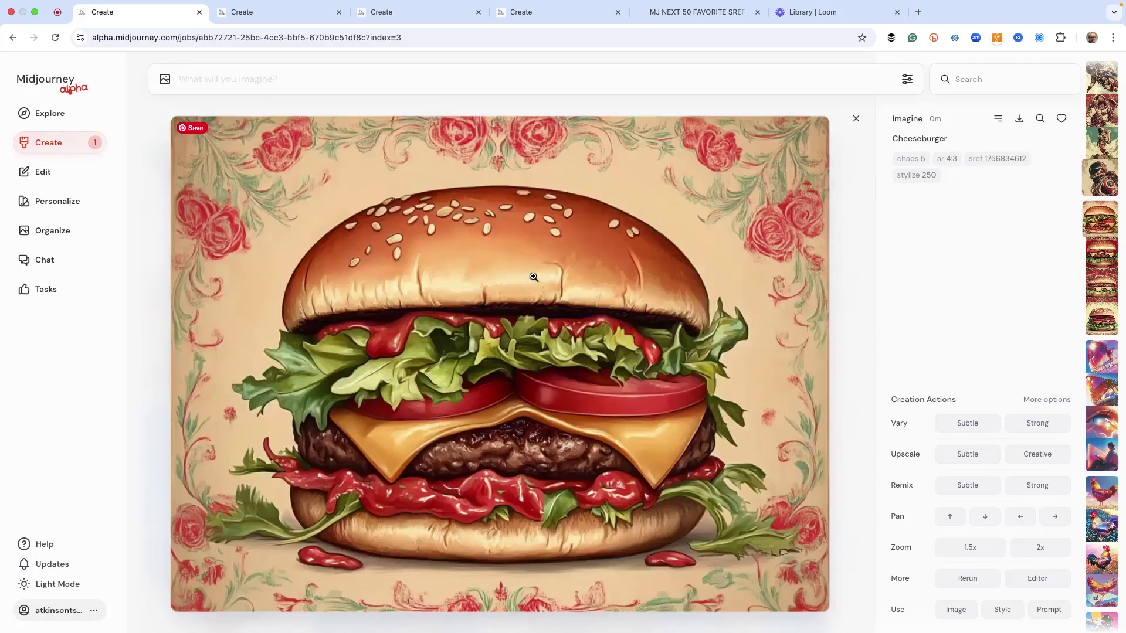
key(Right)
key(Left)
key(Left)
key(Left)
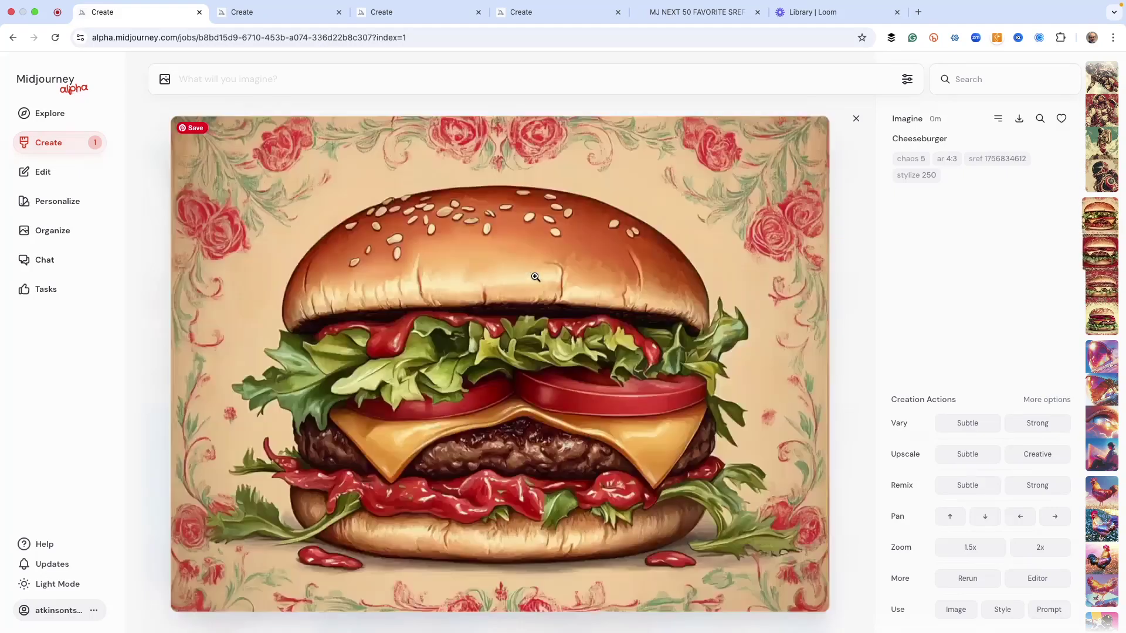
key(Left)
key(Left)
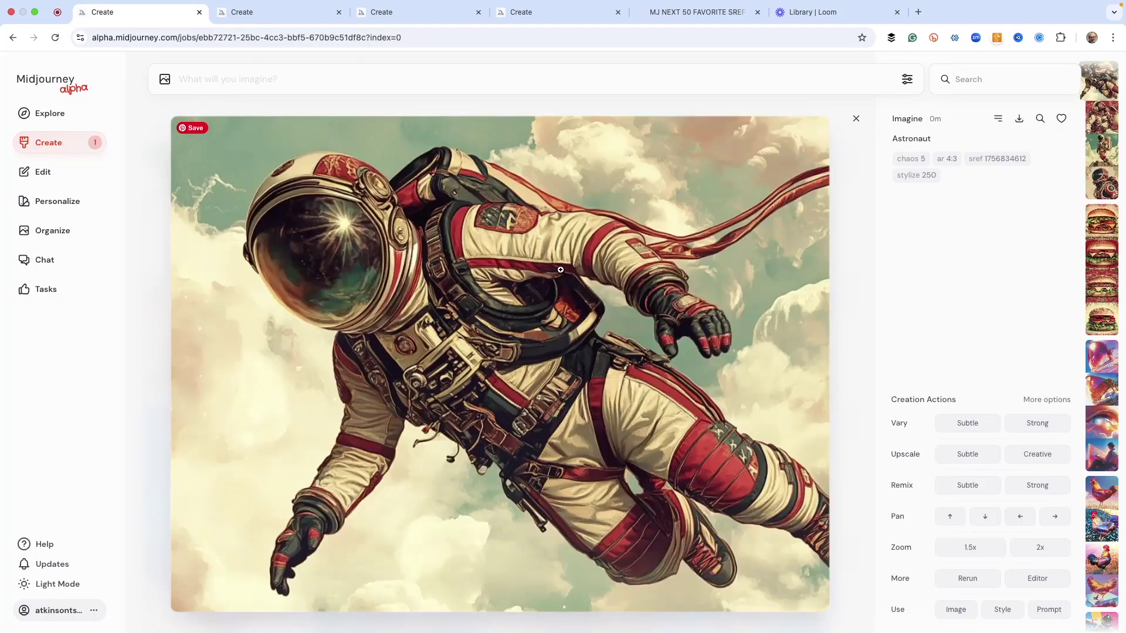
Step: Bring up the MJ NEXT 50 FAVORITE SREF CODES flipbook and turn from its cover to pages 2–3
click(684, 18)
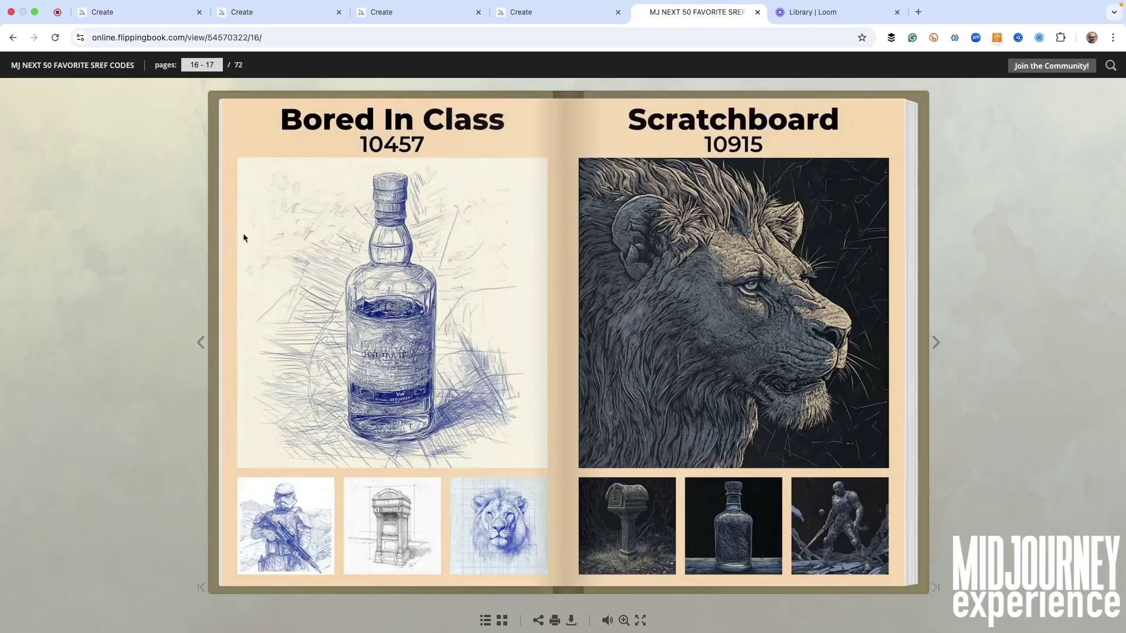
click(201, 587)
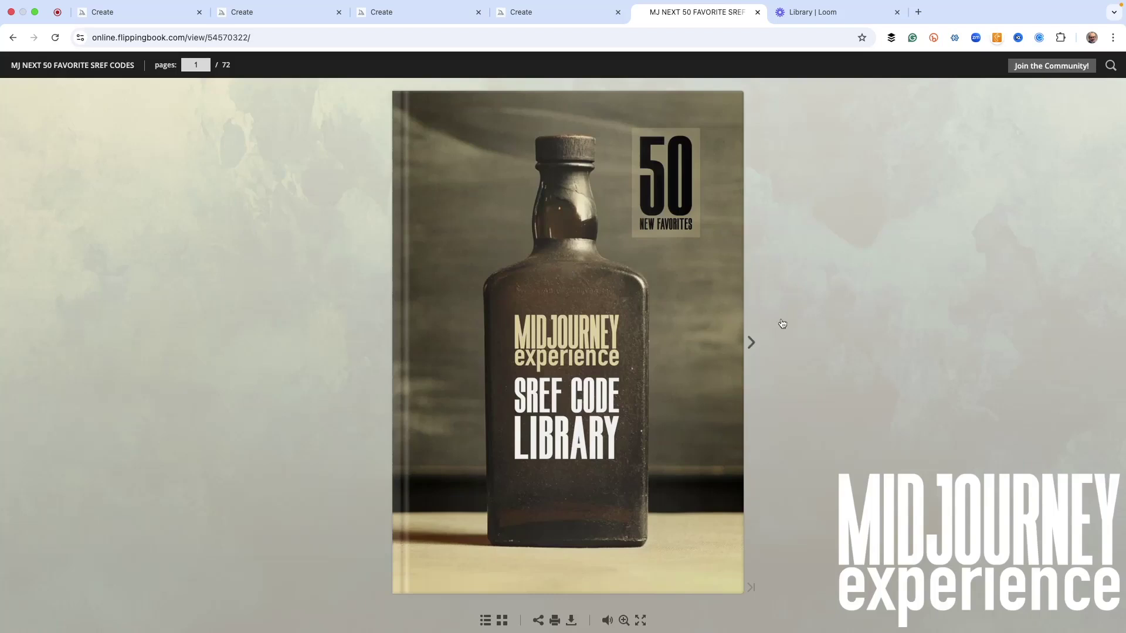
click(752, 345)
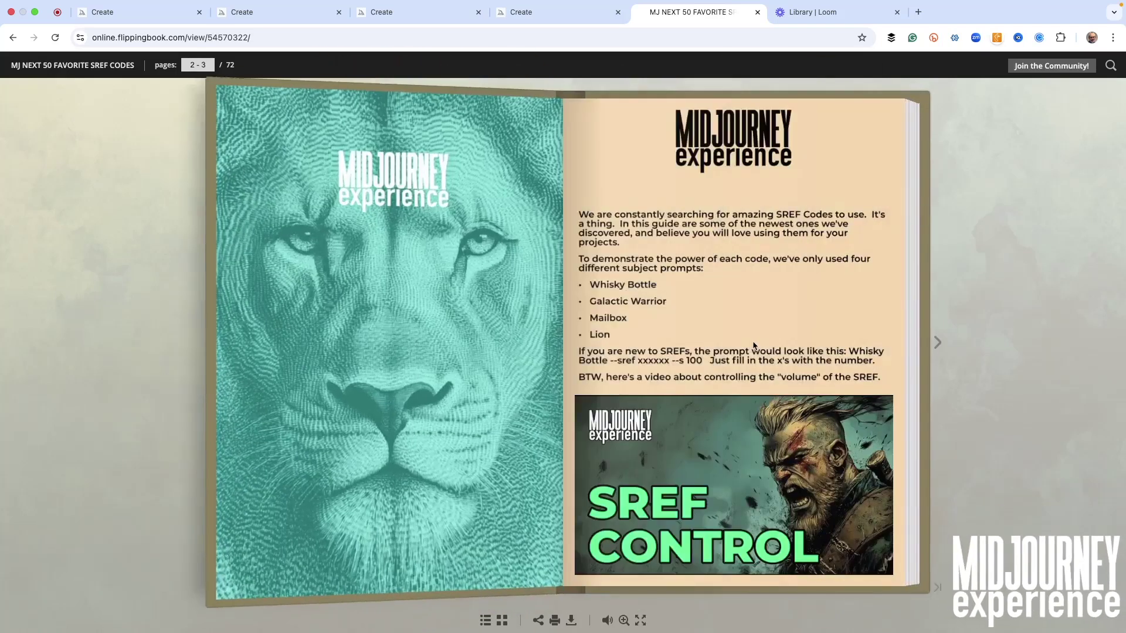
Step: Leaf forward to the Inside The Lines 31299 / Lux Linocut 33525 spread on pages 22–23
click(940, 346)
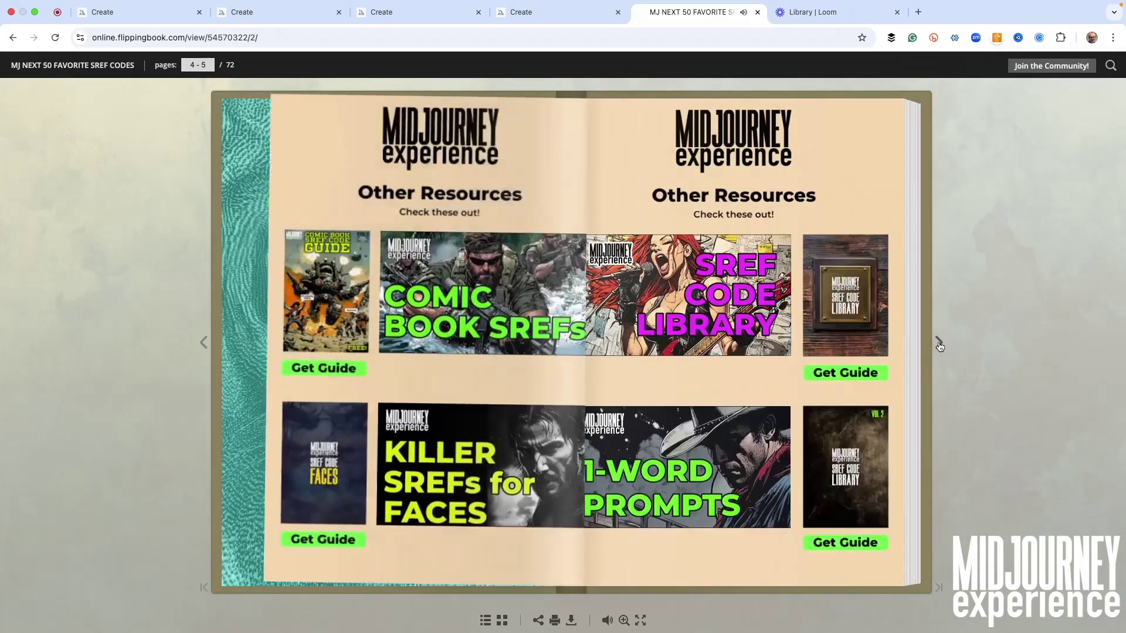
click(940, 346)
click(939, 346)
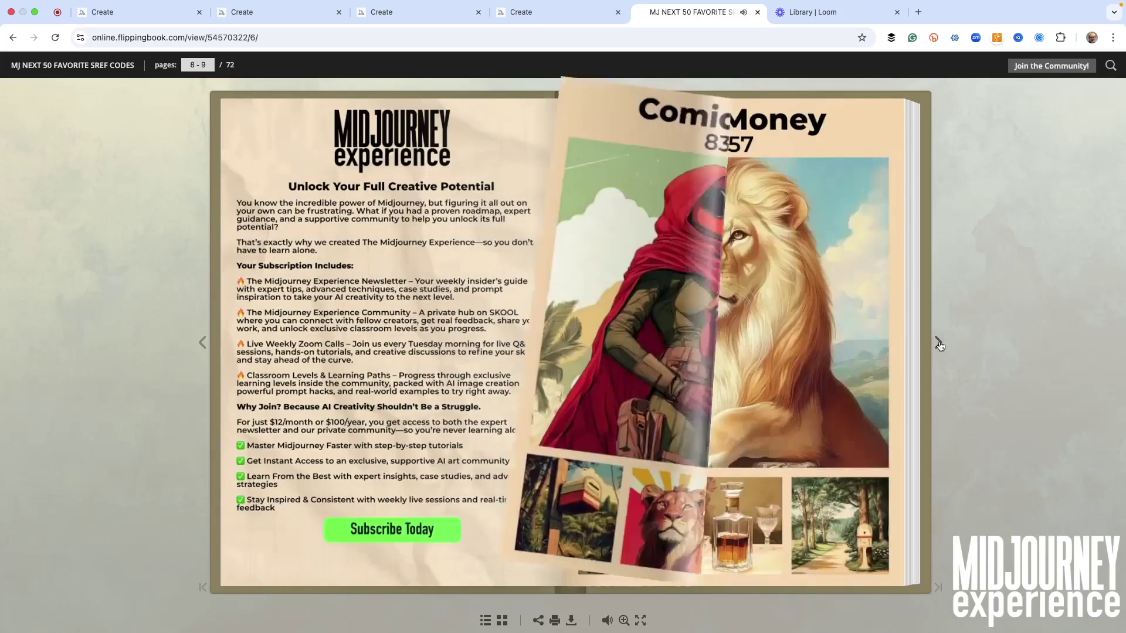
click(939, 346)
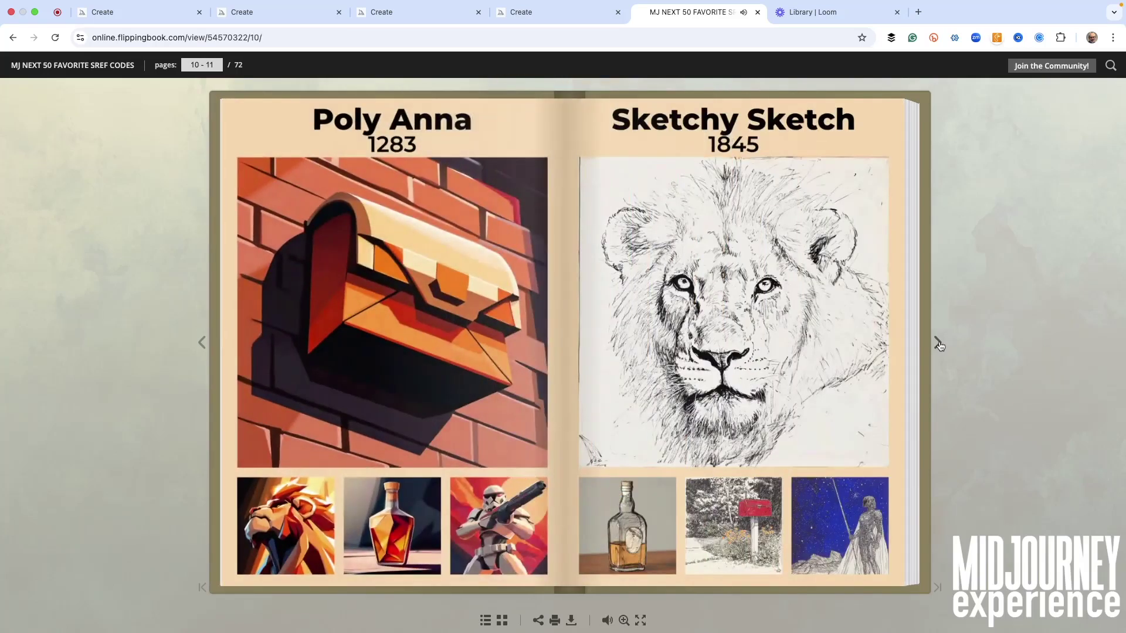
click(940, 346)
click(940, 346)
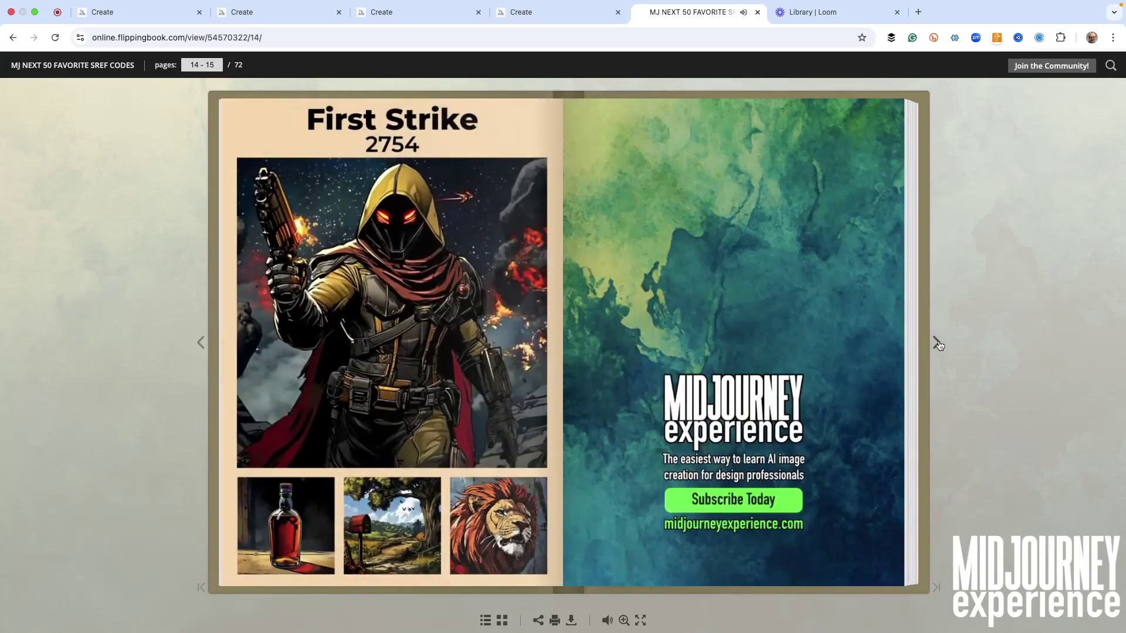
click(939, 346)
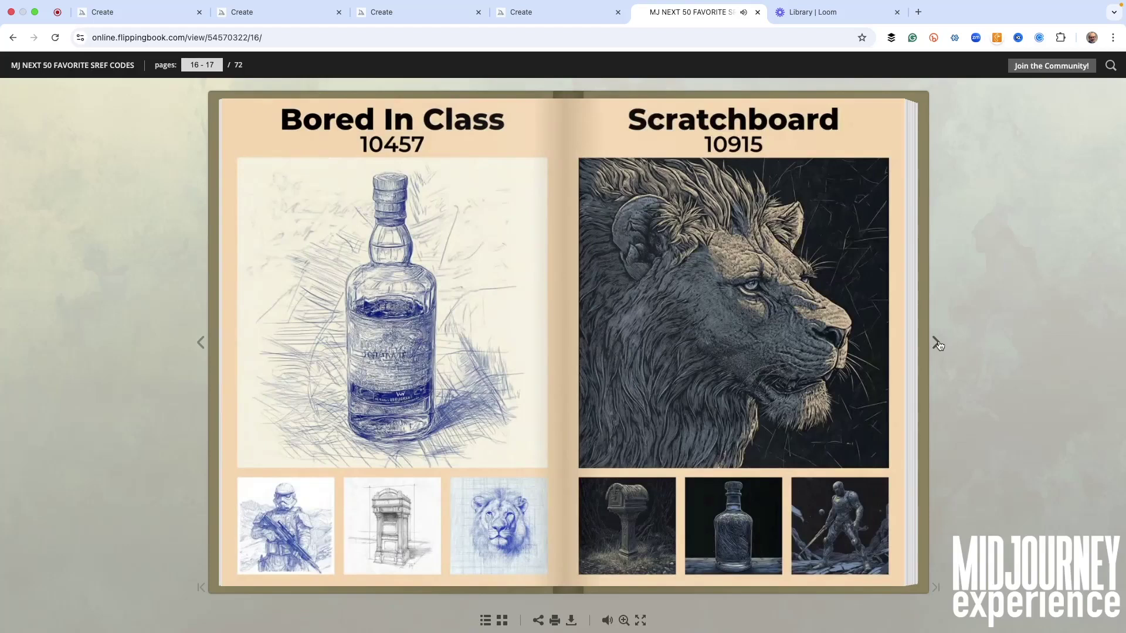
click(939, 346)
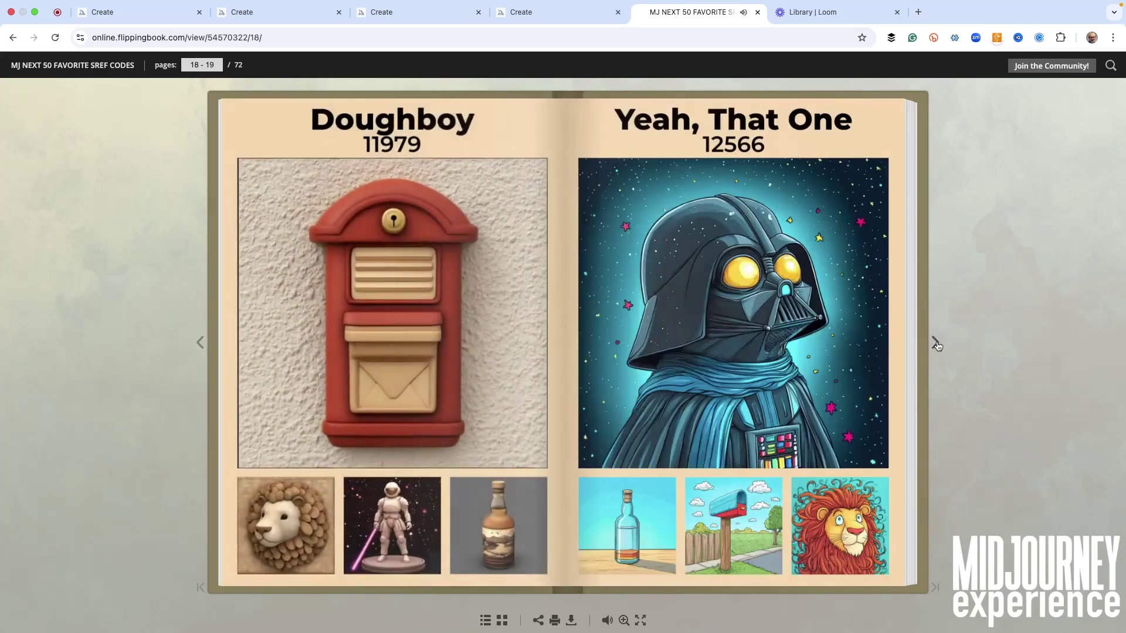
click(937, 345)
click(937, 345)
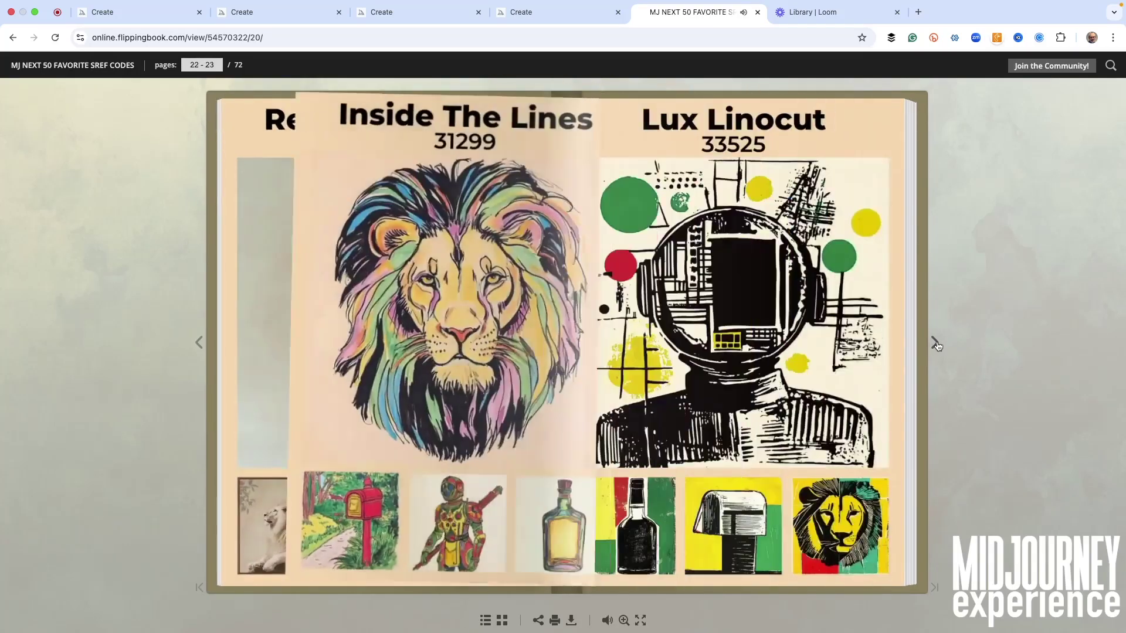